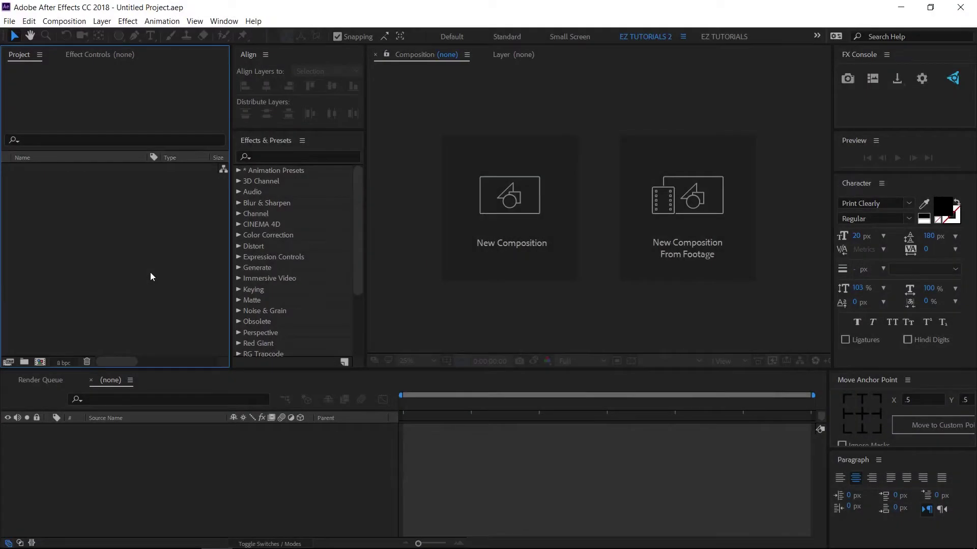
Create a 1920 × 1080 composition at 30 fps lasting 0:00:04:00 and add an empty shape layer to it.
left_click(37, 365)
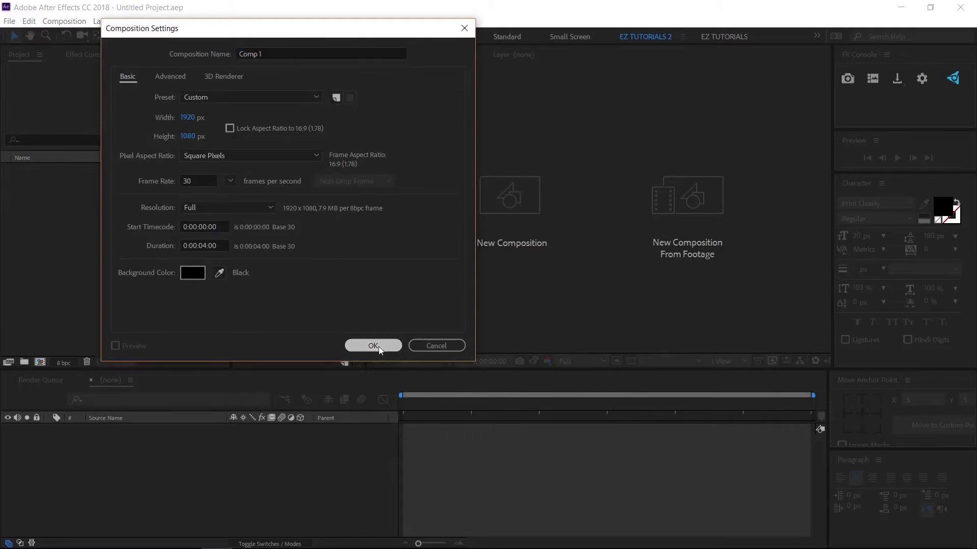
left_click(378, 346)
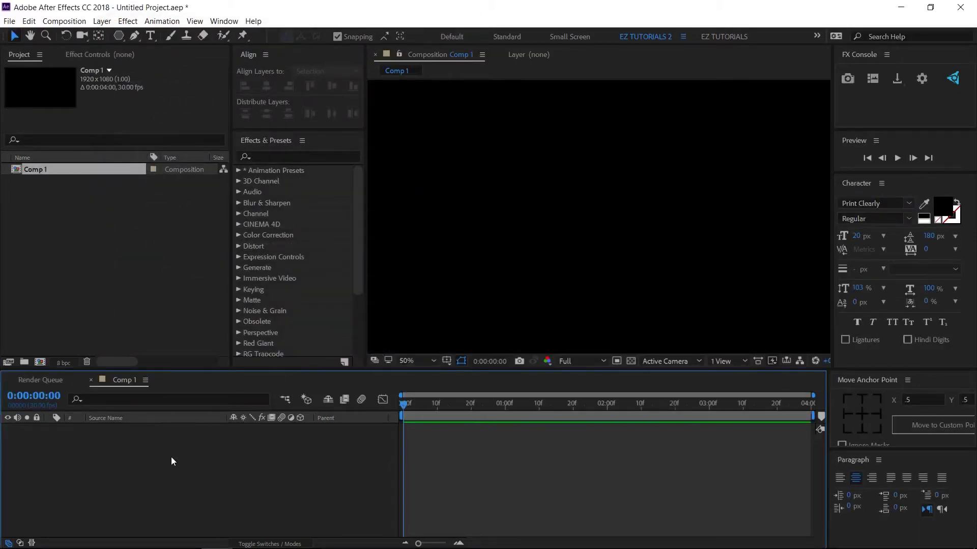
right_click(171, 456)
mouse_move(209, 338)
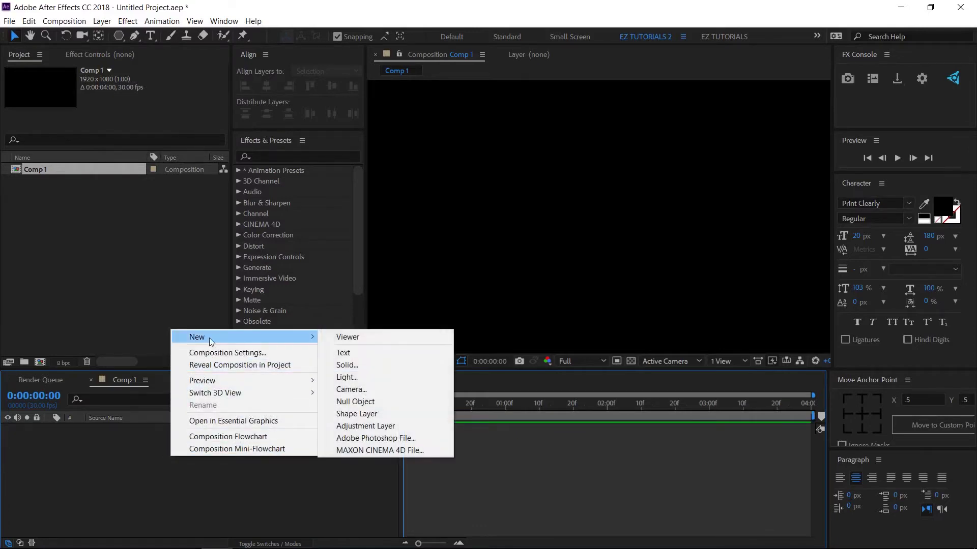
left_click(364, 413)
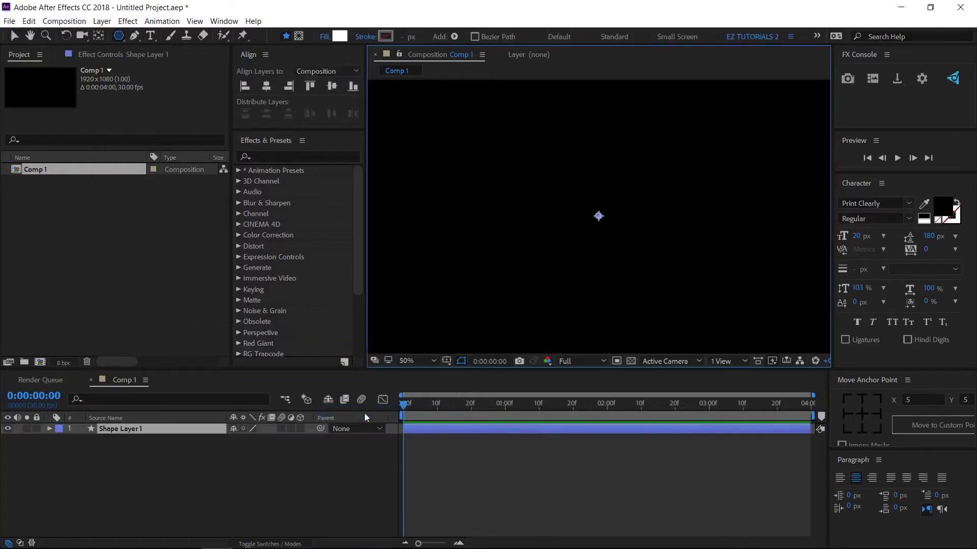
Set the shape layer's transform scale to 400%.
left_click(49, 428)
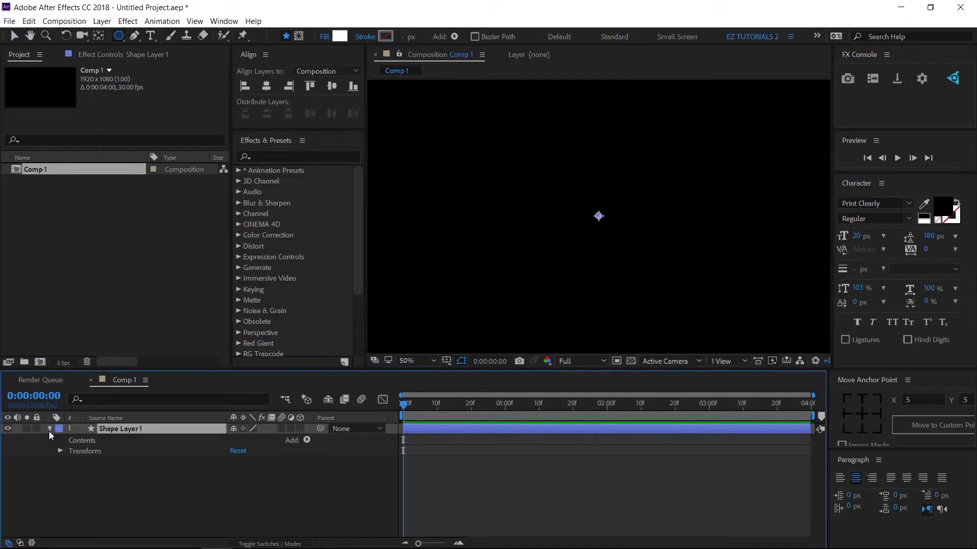
left_click(60, 451)
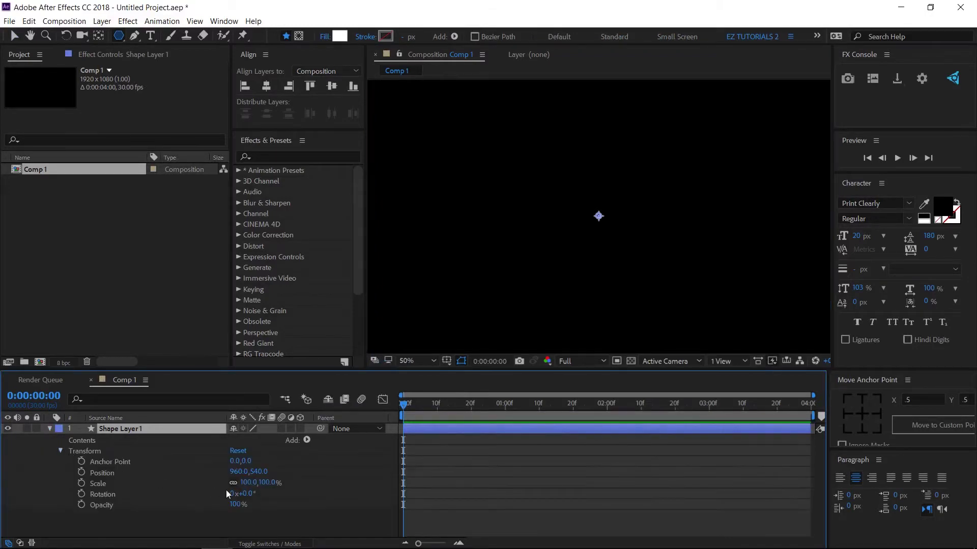
left_click(269, 483)
type("400")
key("Return")
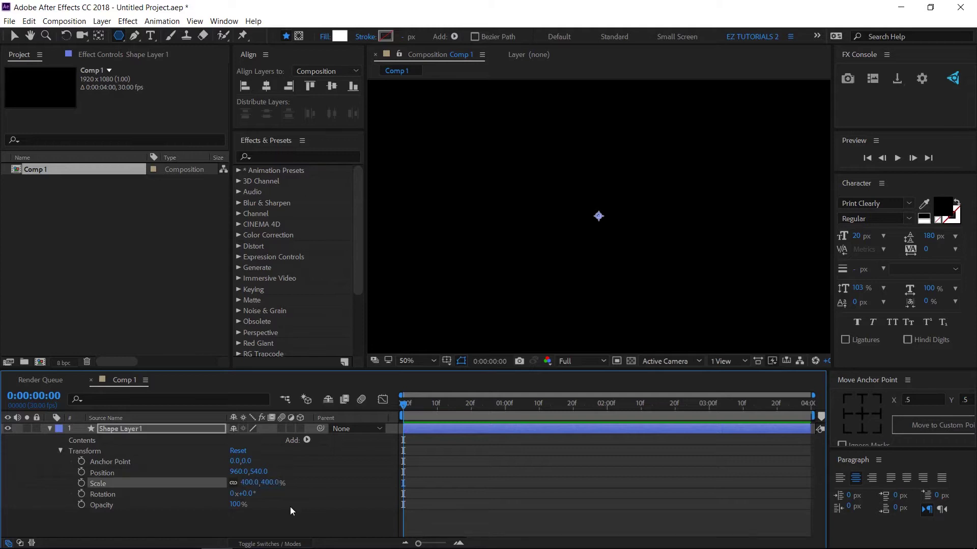
left_click(50, 429)
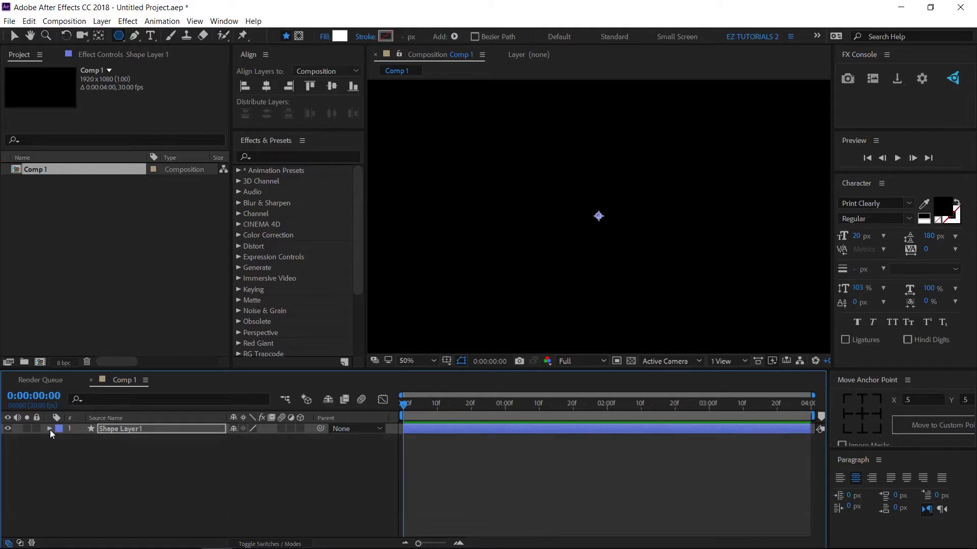
Add a rectangle path, a polystar path and an ellipse path to the shape layer, in that order.
left_click(454, 37)
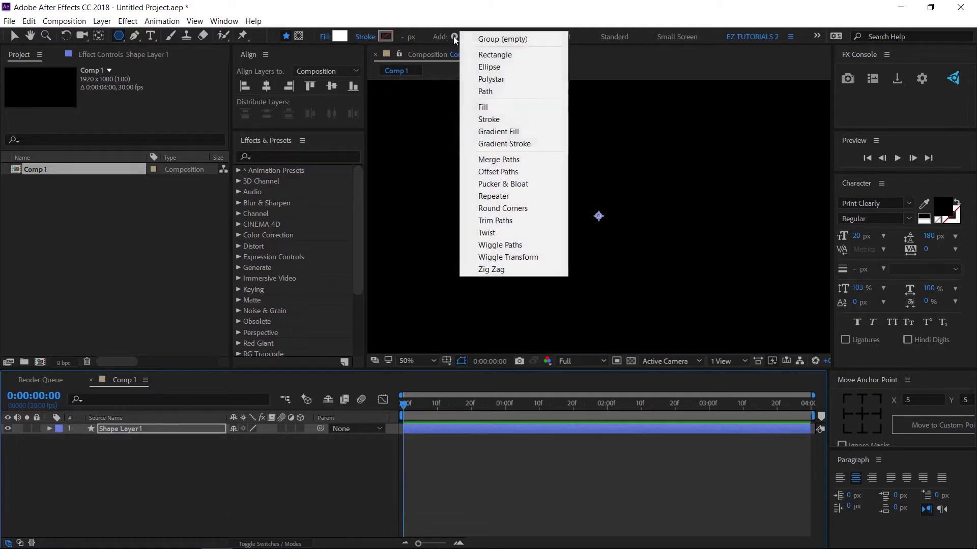
left_click(495, 59)
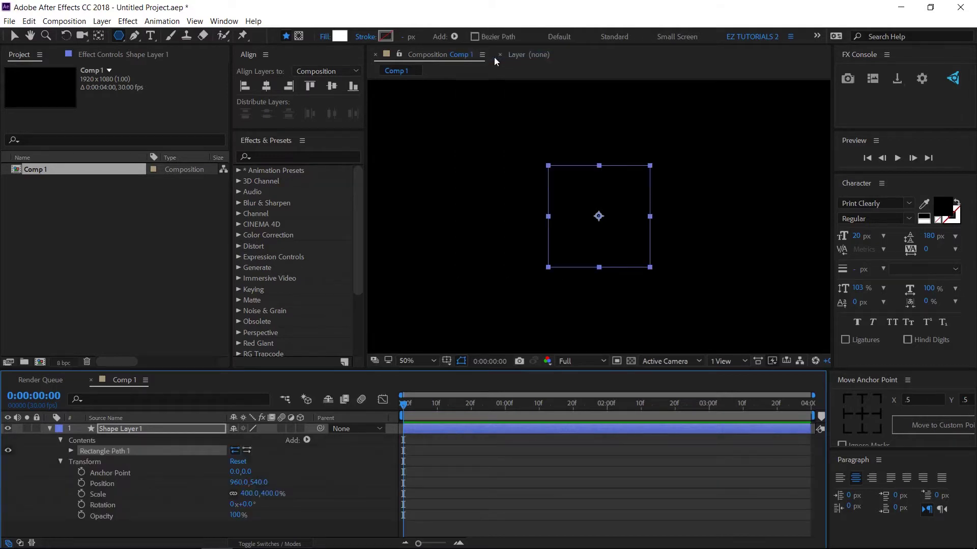
left_click(455, 37)
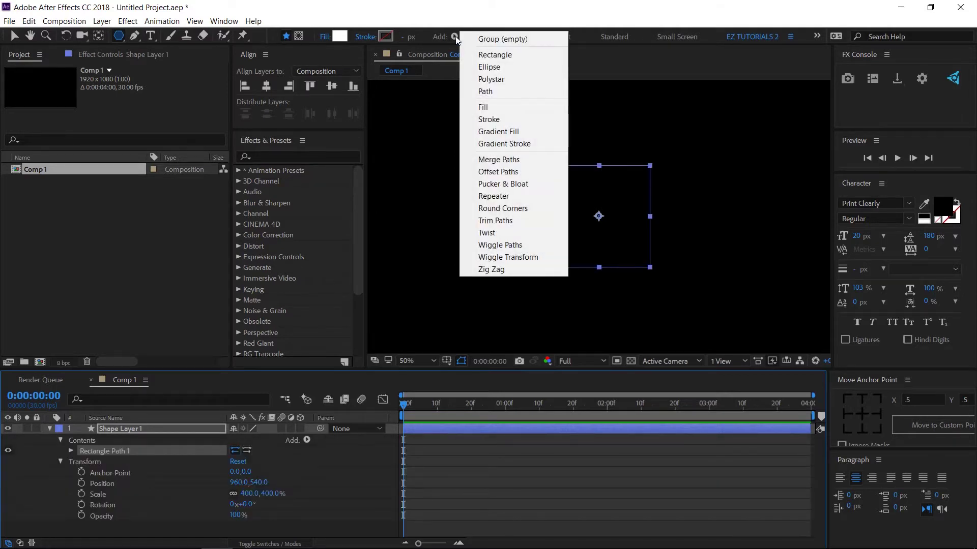
left_click(485, 79)
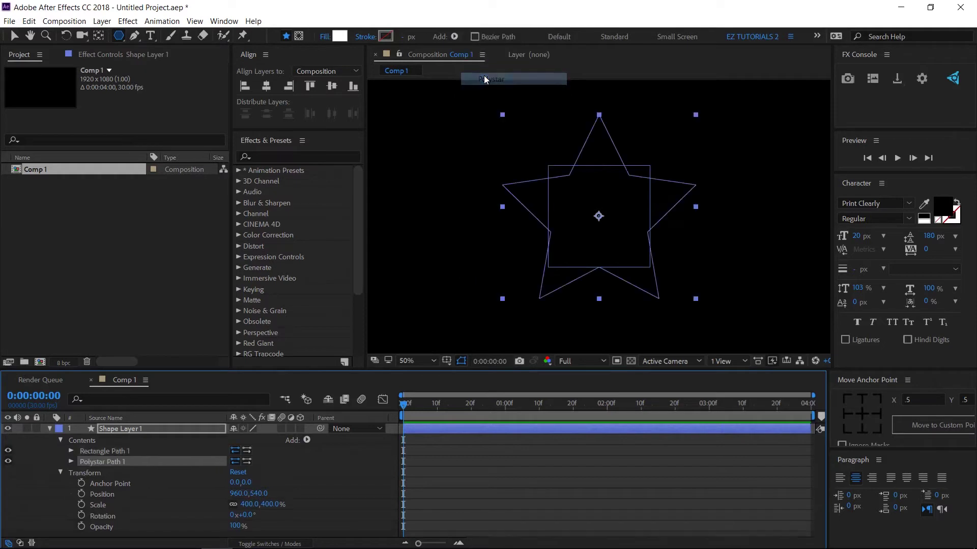
left_click(456, 36)
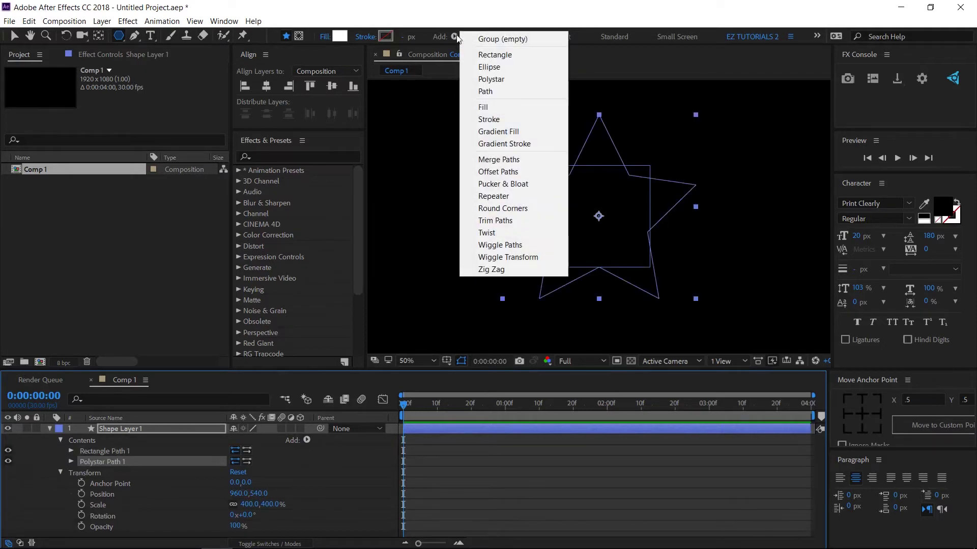
left_click(486, 67)
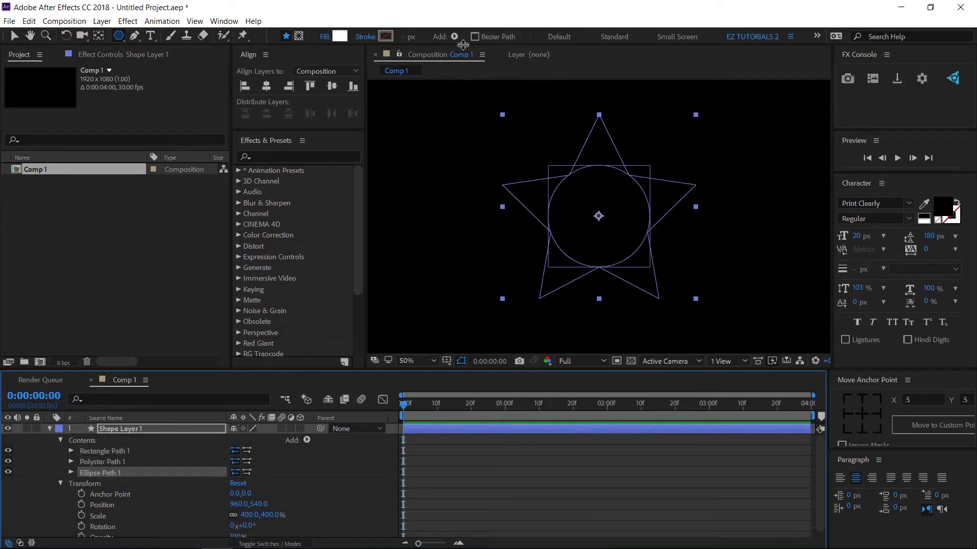
Add a second polystar path to the shape layer and set its number of points to 3.
left_click(456, 36)
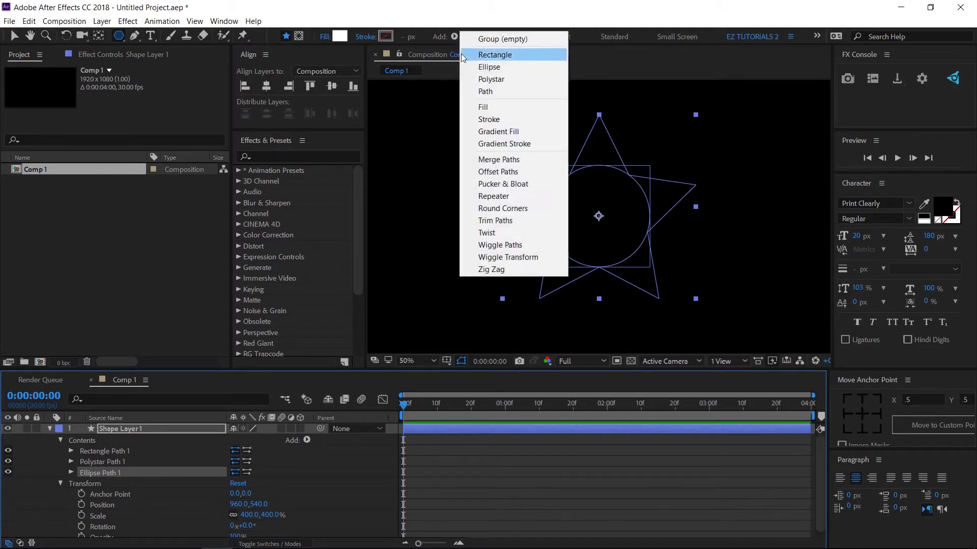
left_click(483, 82)
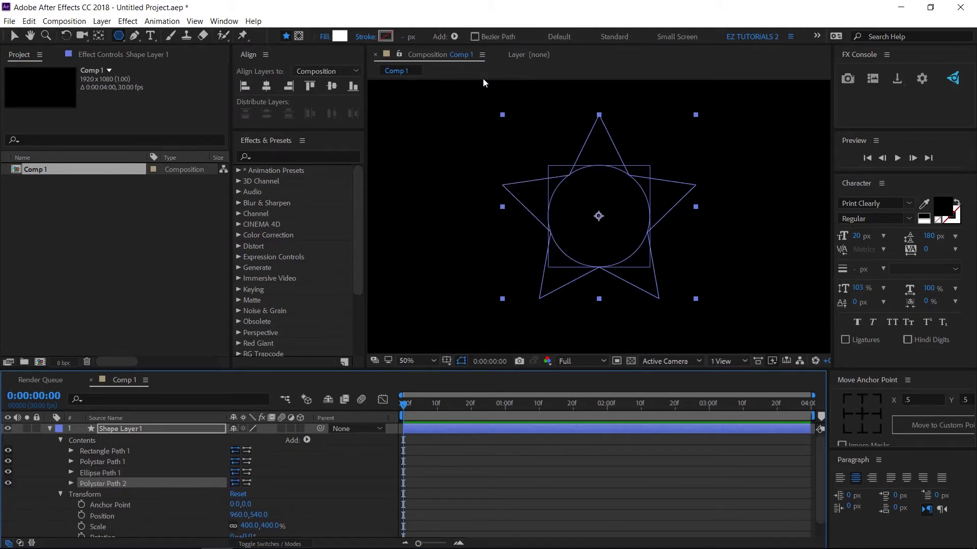
left_click(71, 484)
left_click(233, 467)
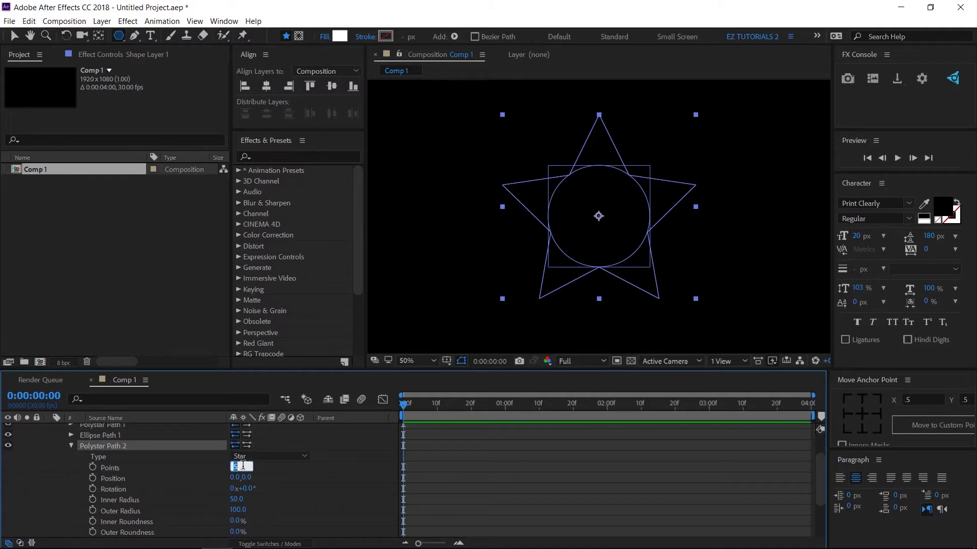
type("3")
key("Return")
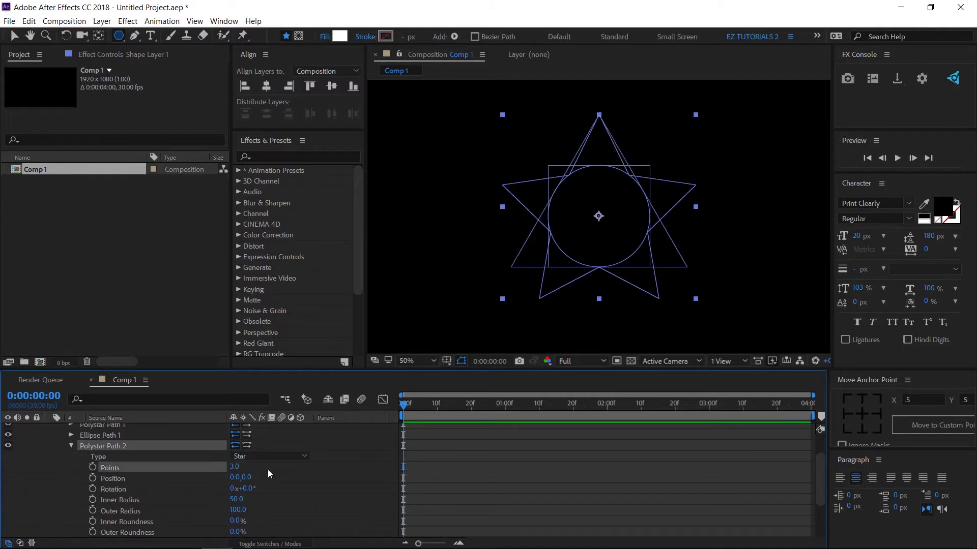
left_click(72, 446)
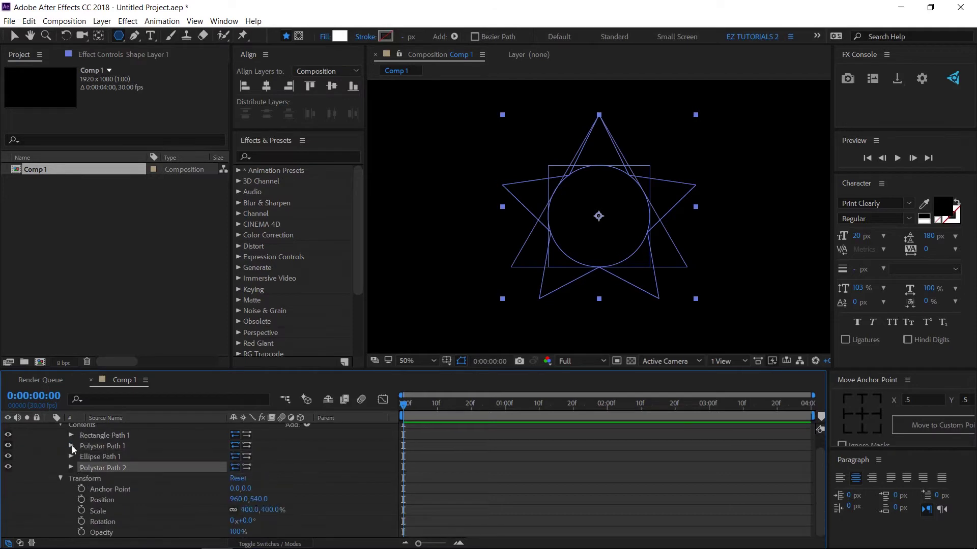
Add a fill to the shape layer and set its color to white (FFFFFF).
left_click(455, 37)
left_click(496, 107)
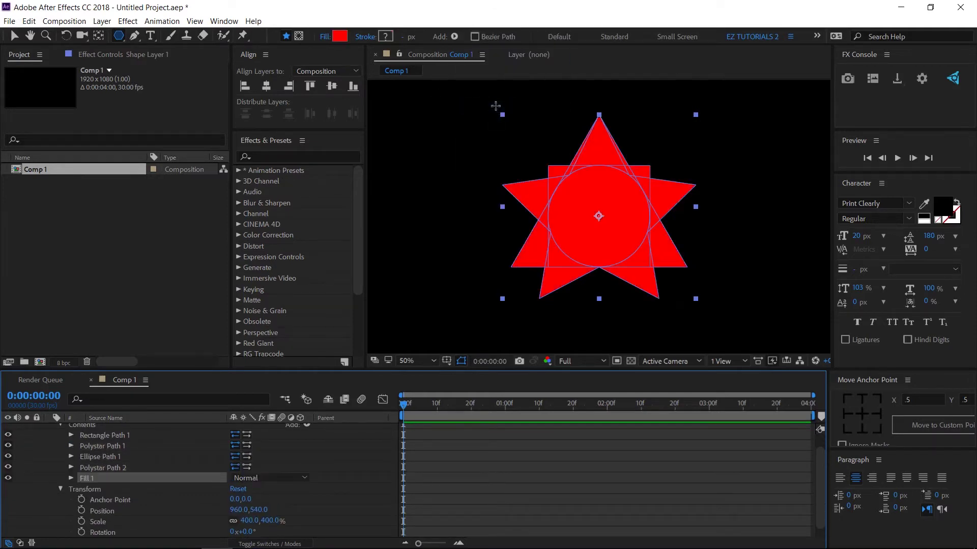
left_click(340, 37)
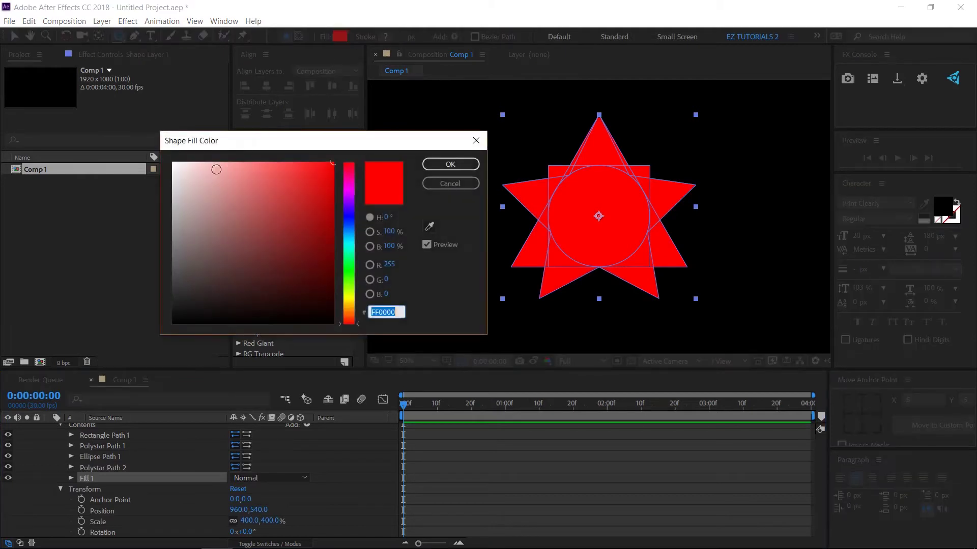
left_click_drag(200, 184, 154, 151)
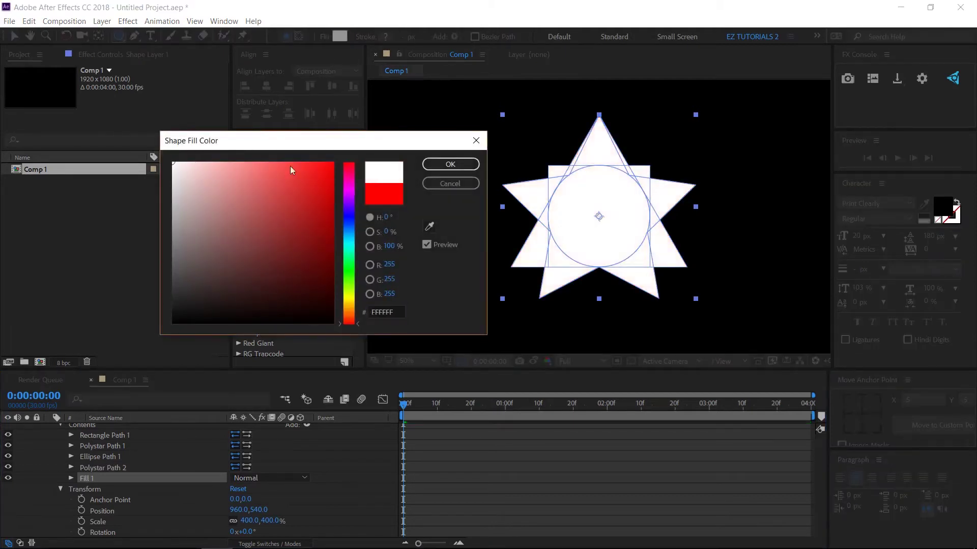
left_click(450, 164)
Convert the rectangle, both polystars and the ellipse in the shape layer to Bezier paths.
scroll(93, 481, "up", 1)
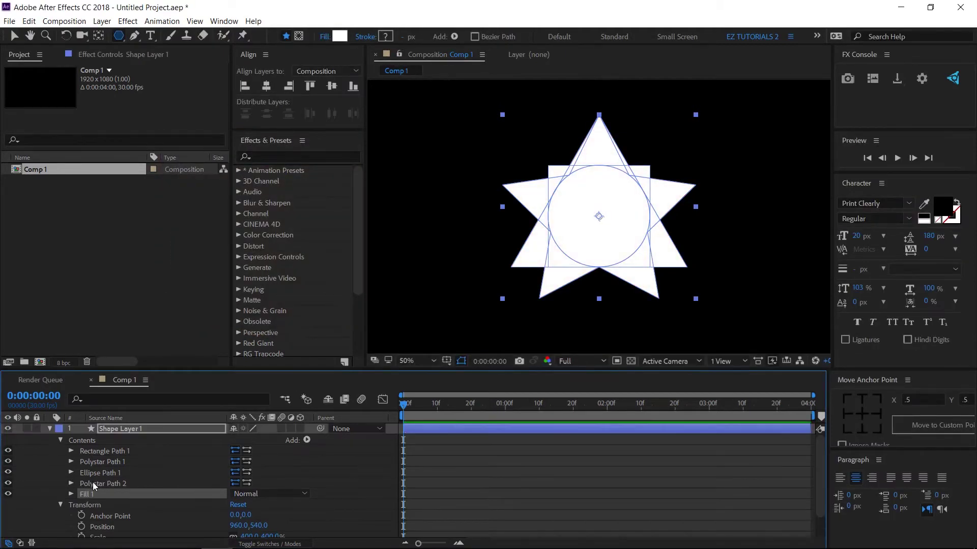
right_click(102, 452)
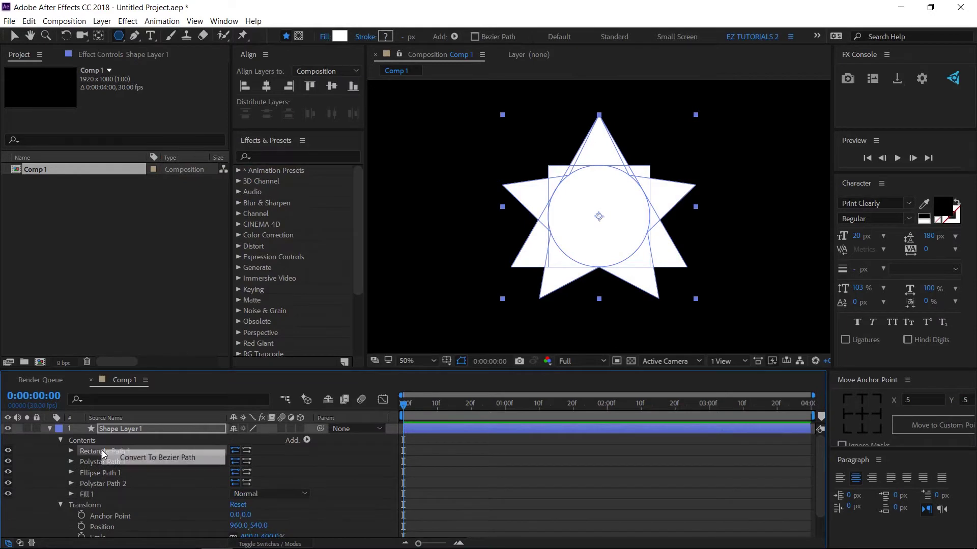
left_click(137, 457)
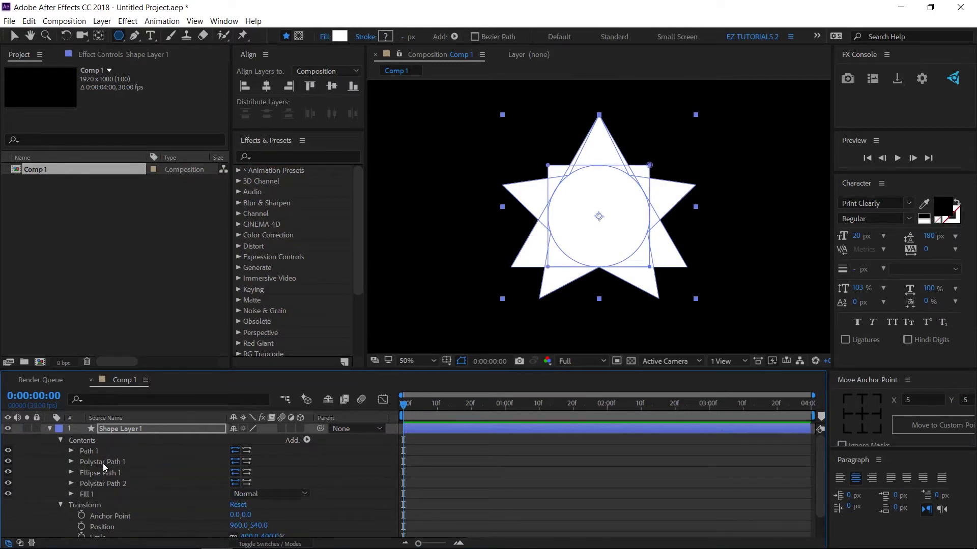
right_click(103, 463)
left_click(140, 471)
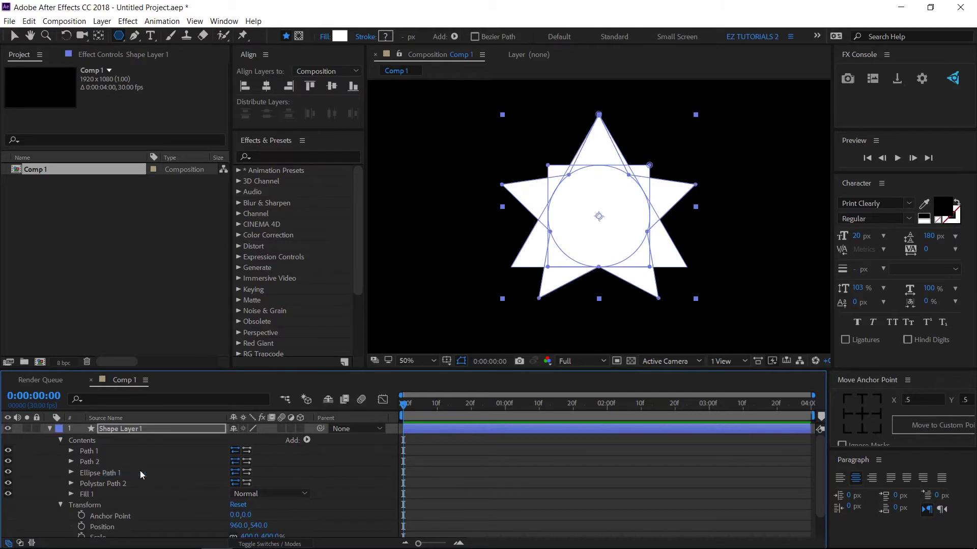
right_click(108, 475)
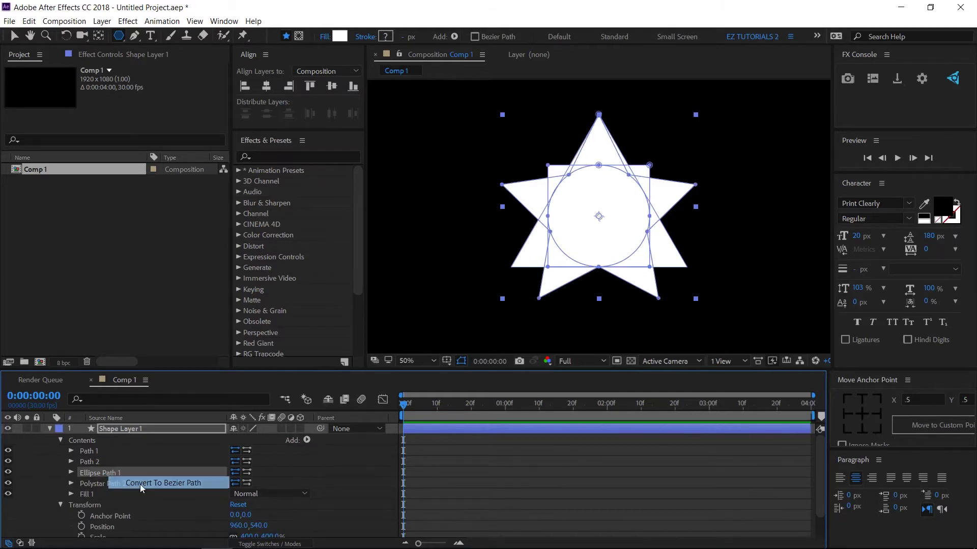
left_click(139, 483)
right_click(108, 484)
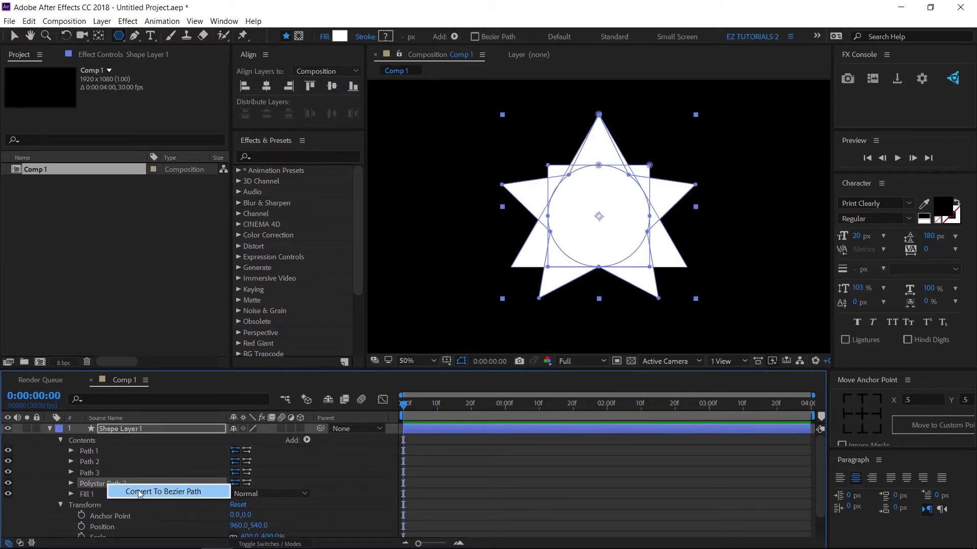
left_click(140, 492)
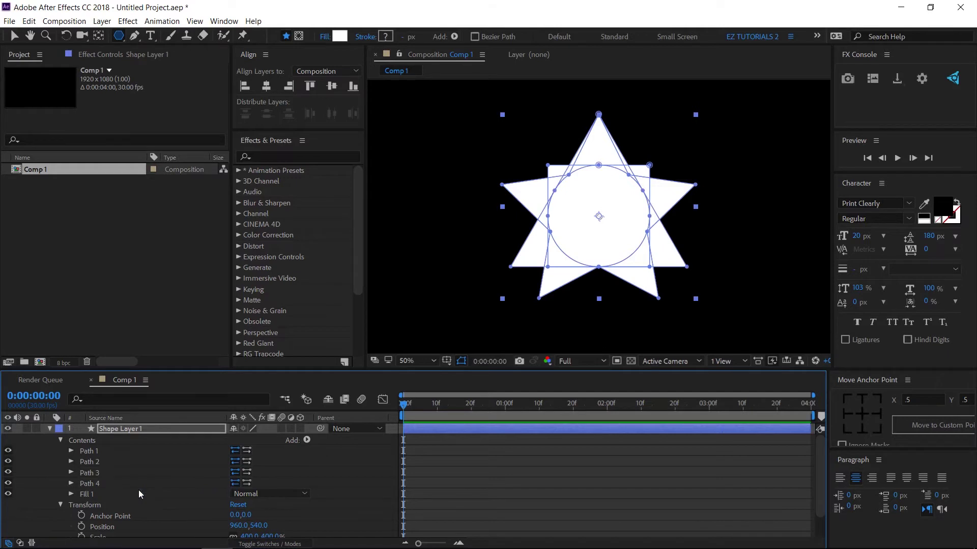
Set a Path keyframe at 0:00:00:00 for each of Path 1 to Path 4 and show only the layer's keyframed properties.
left_click(71, 451)
left_click(92, 462)
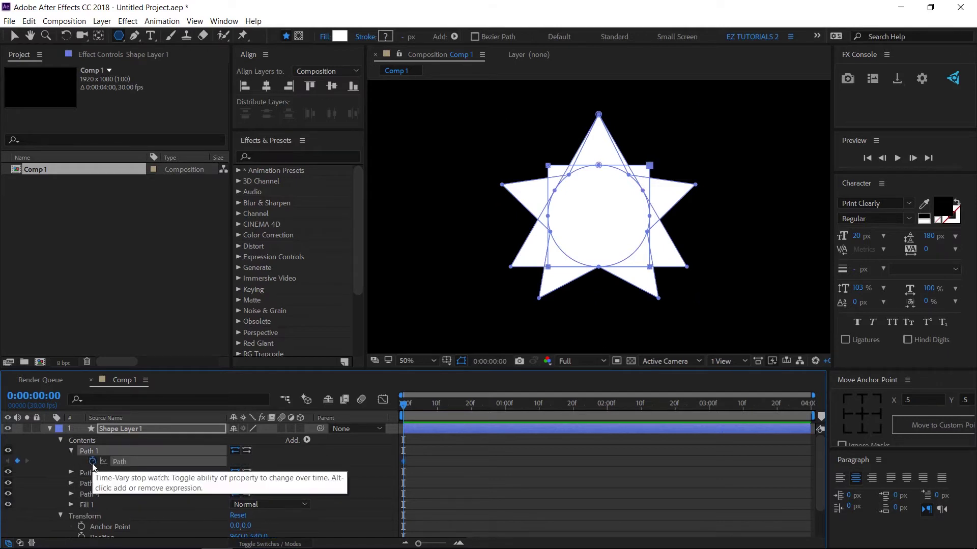
left_click(71, 472)
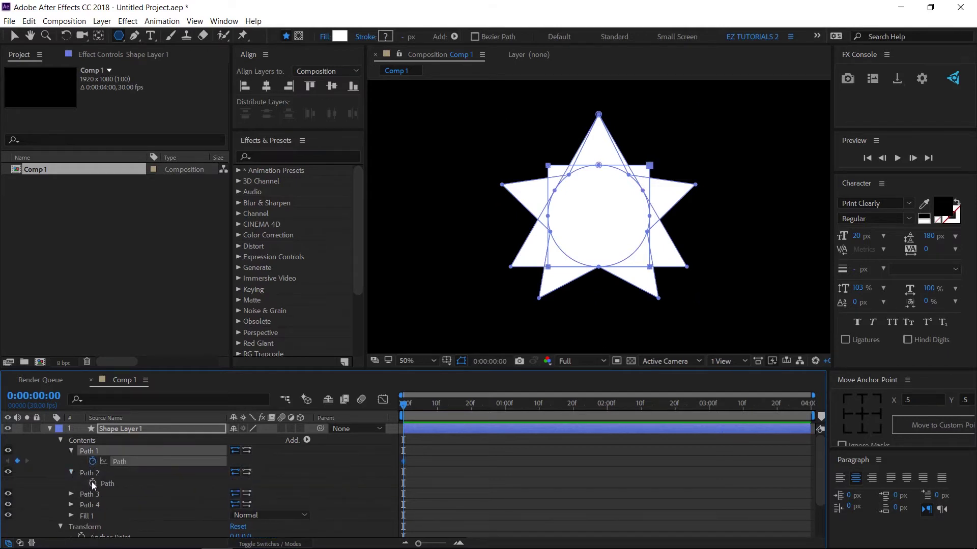
left_click(92, 483)
left_click(71, 494)
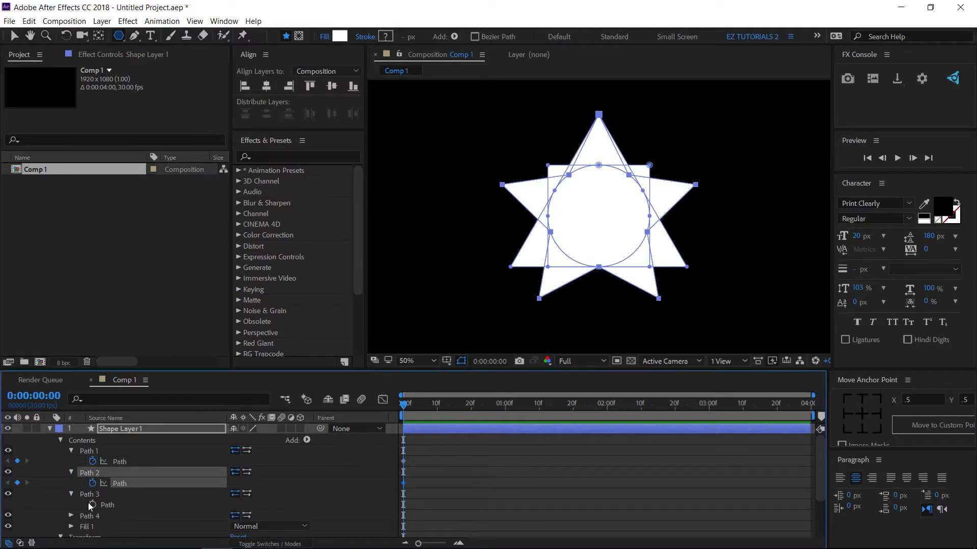
left_click(92, 505)
left_click(71, 516)
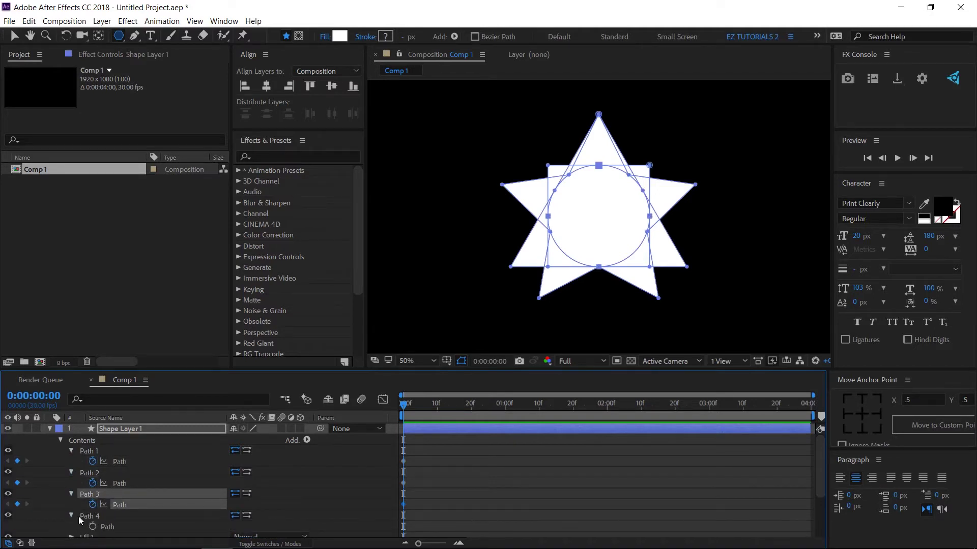
left_click(92, 526)
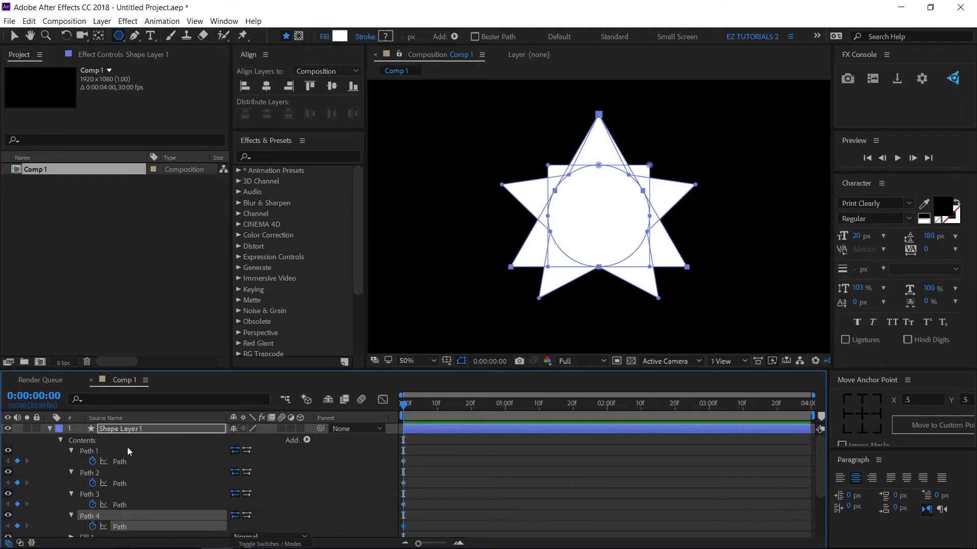
left_click(134, 429)
key("u")
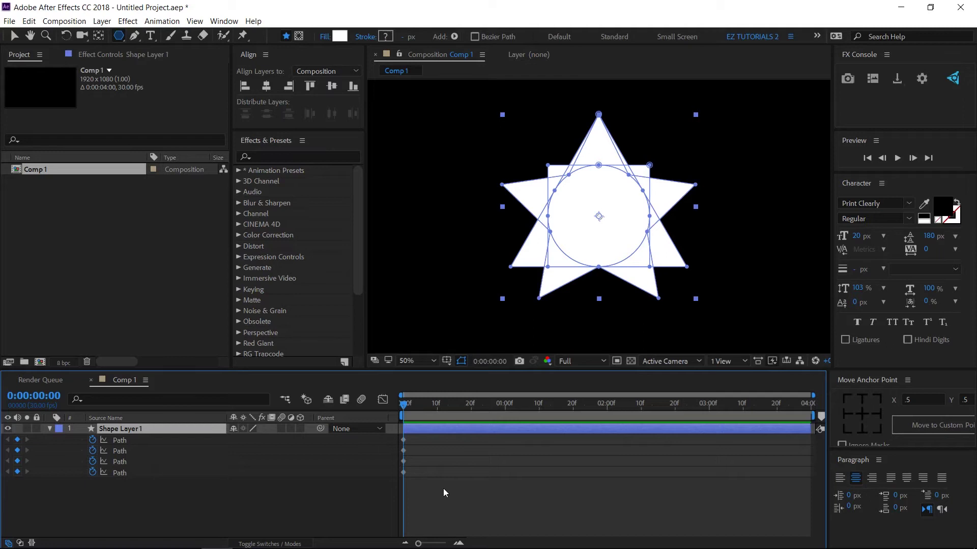
Copy the star's path keyframe into the square's Path at 0:00:01:00 and the circle's path keyframe at 0:00:02:00.
left_click(402, 450)
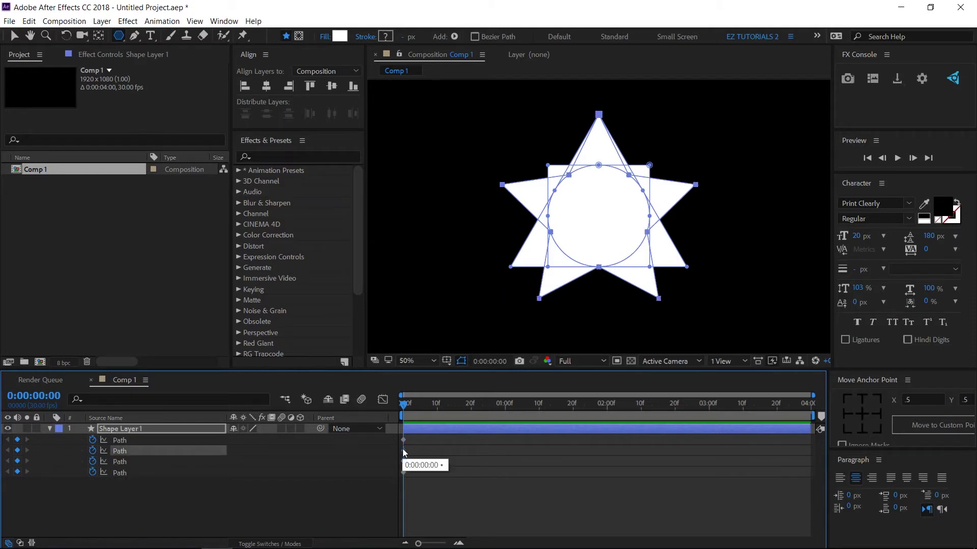
left_click(122, 440)
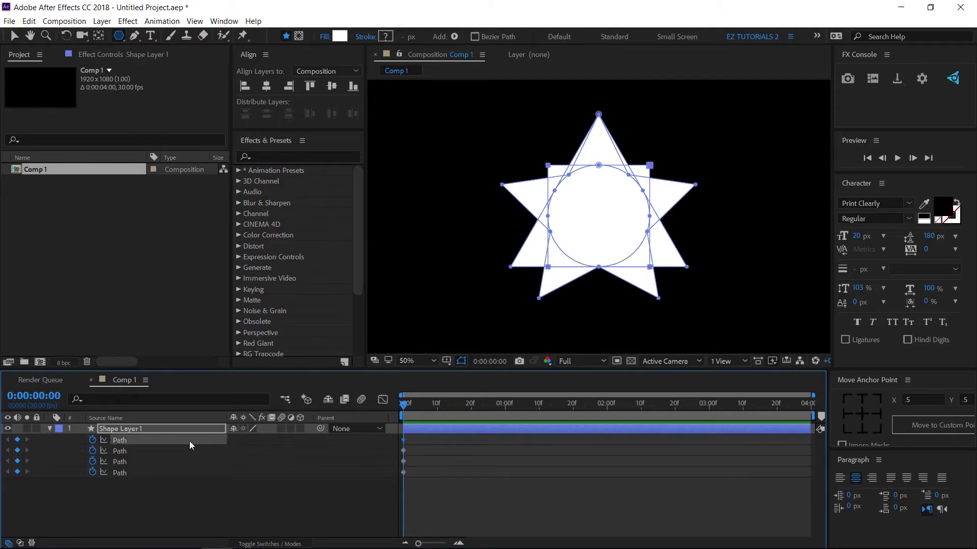
left_click(505, 410)
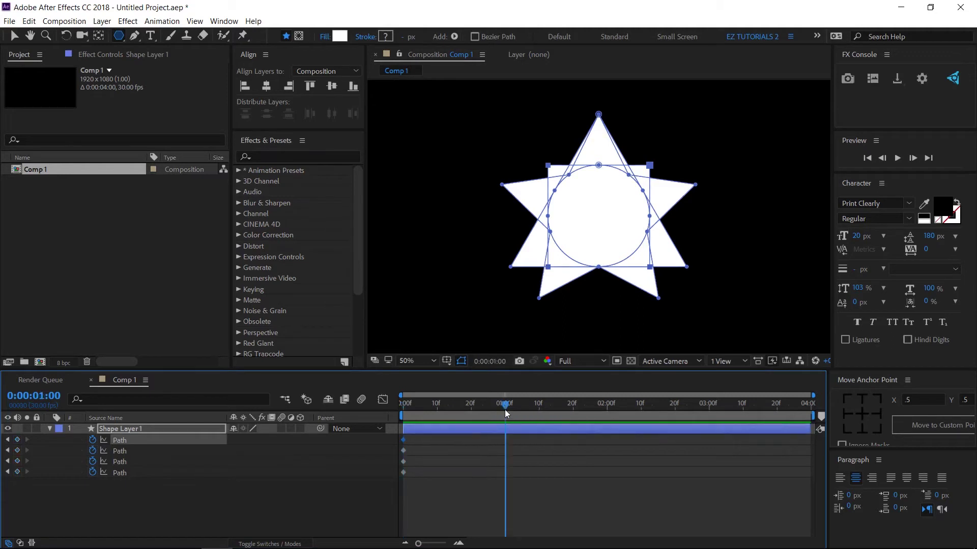
key("ctrl+v")
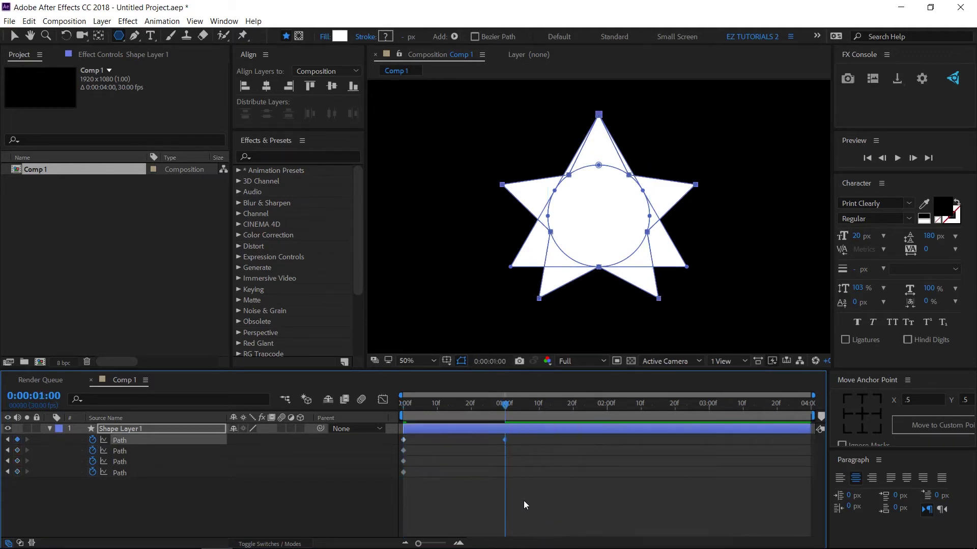
left_click(403, 461)
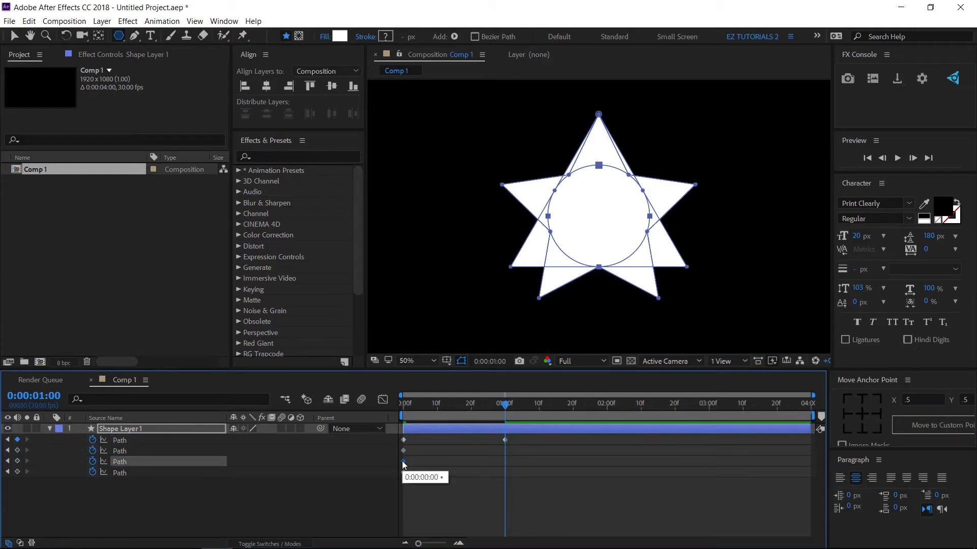
left_click(608, 410)
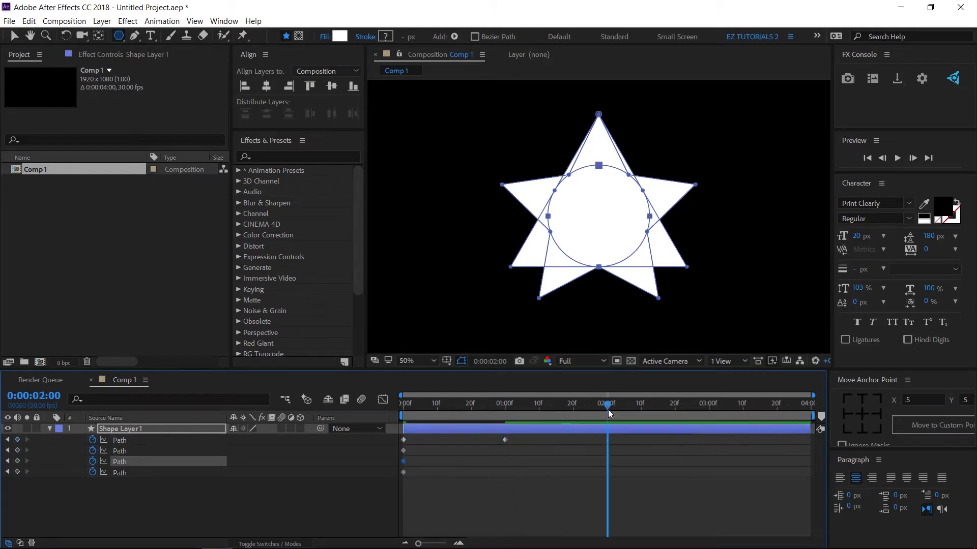
left_click(120, 441)
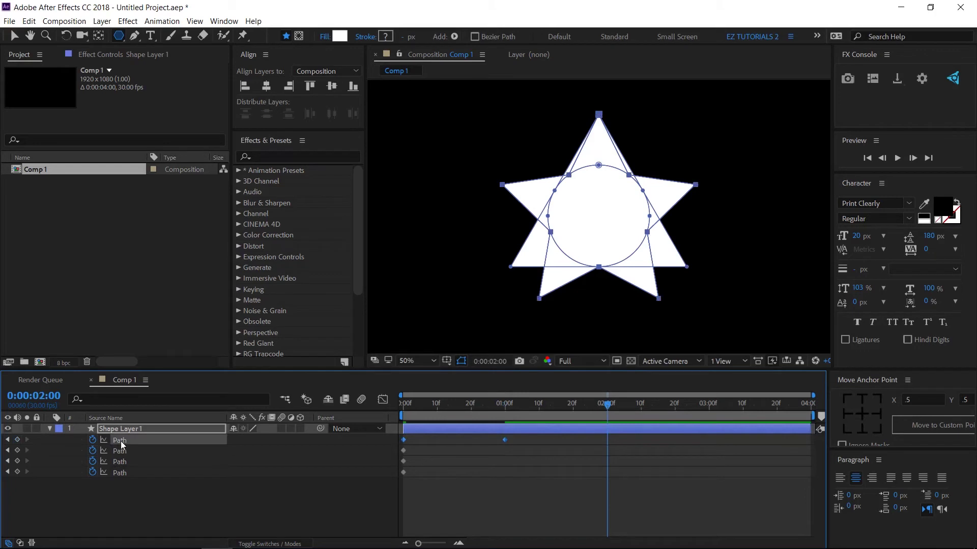
key("ctrl+v")
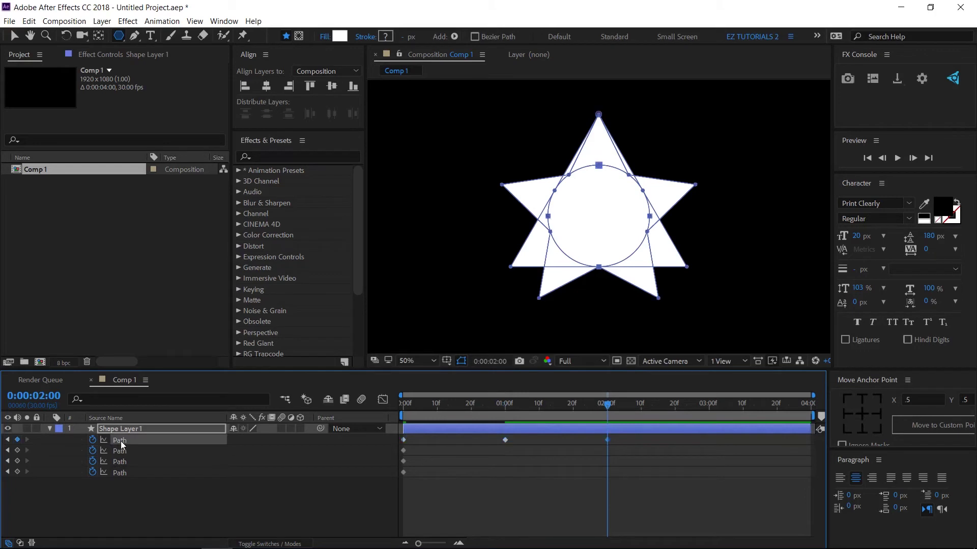
Copy the triangle's path keyframe into the square's Path at 0:00:03:00 and the square's own first keyframe at 0:00:03:29.
left_click(403, 473)
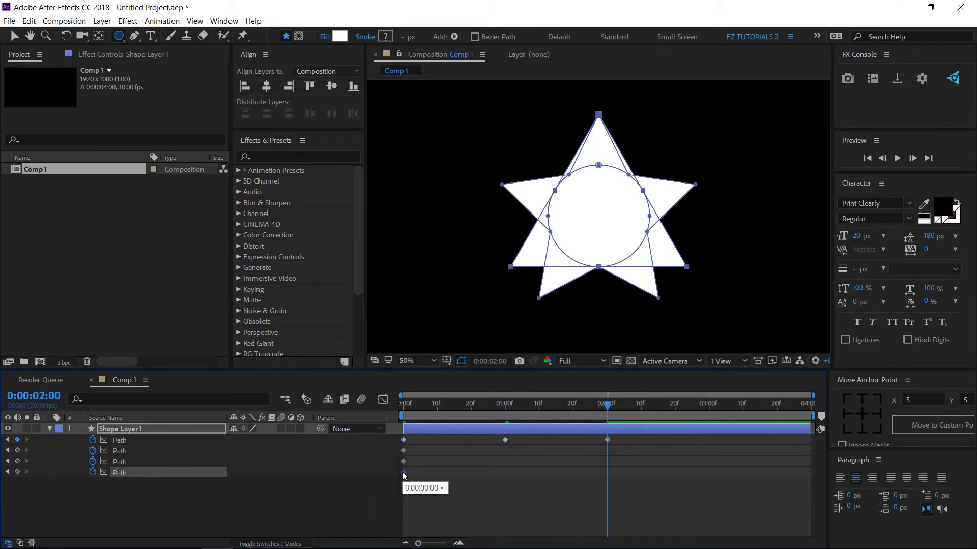
left_click(708, 410)
left_click(119, 443)
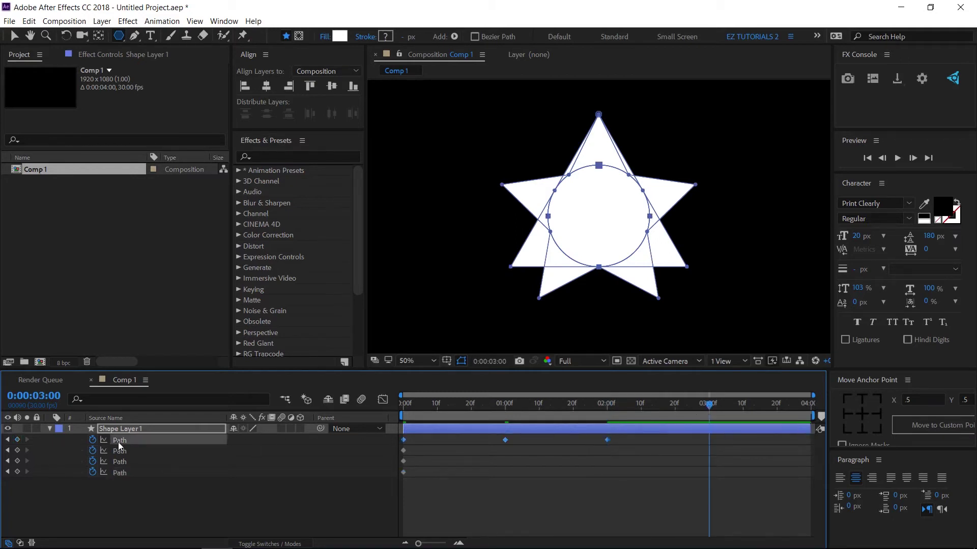
key("ctrl+v")
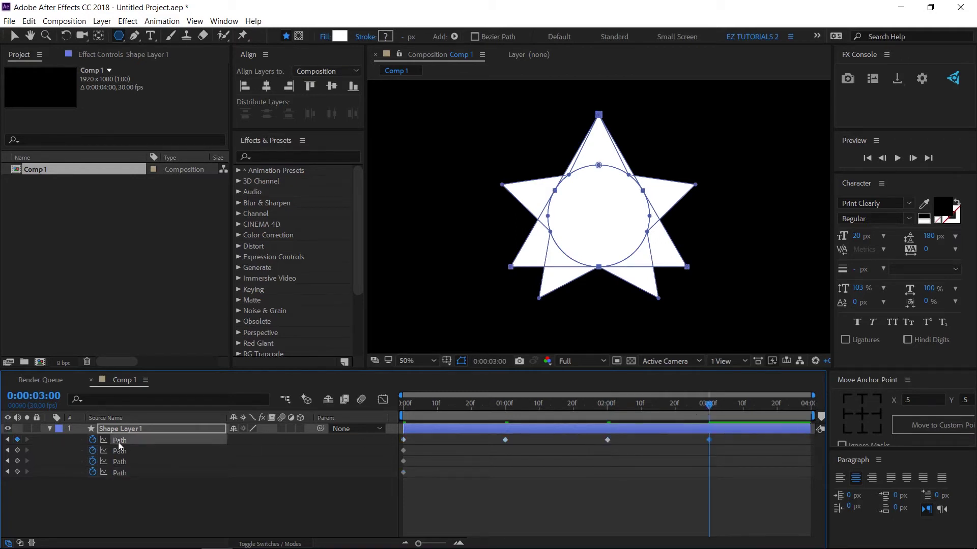
left_click(404, 440)
left_click_drag(797, 410, 820, 408)
key("ctrl+v")
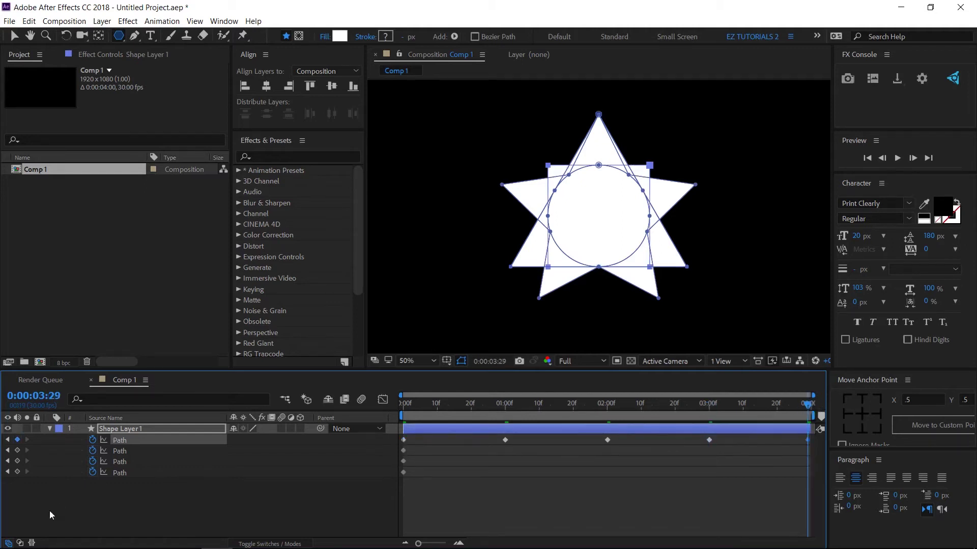
Delete the separate star, circle and triangle paths from the shape layer and preview the morph animation.
left_click_drag(130, 494, 124, 459)
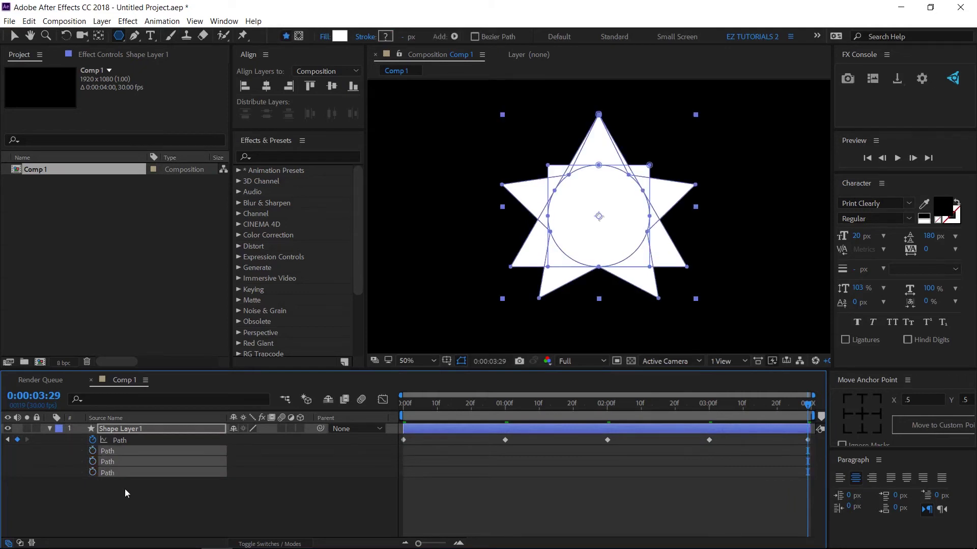
key("Delete")
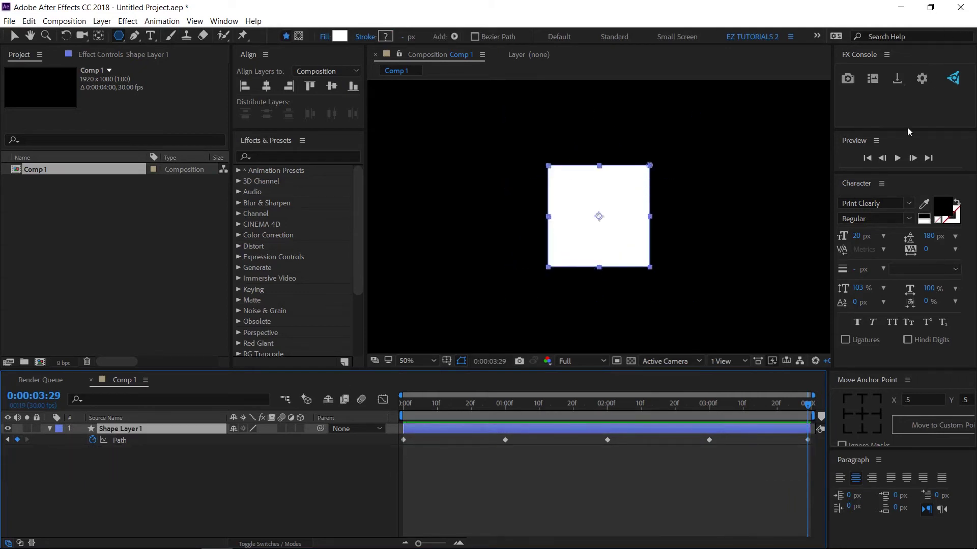
left_click(899, 157)
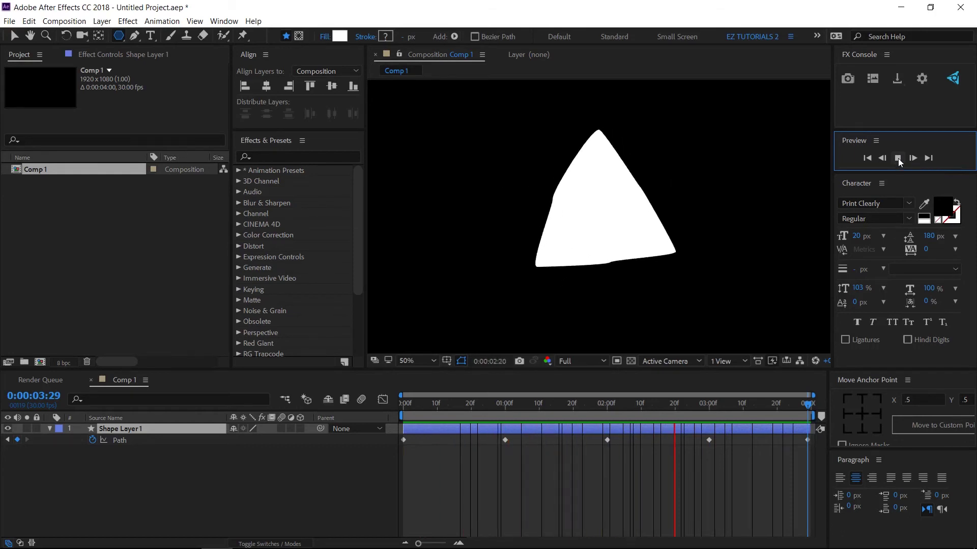
left_click(898, 158)
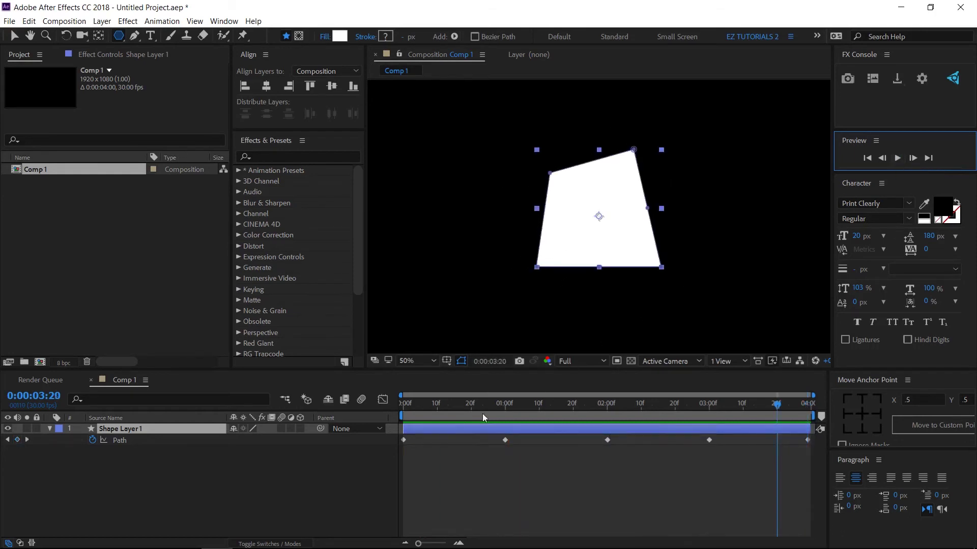
Keyframe Fill 1's color at 0:00:00:00 with a bright blue sampled from the color-palette image in the FX Console gallery.
left_click_drag(414, 408, 388, 406)
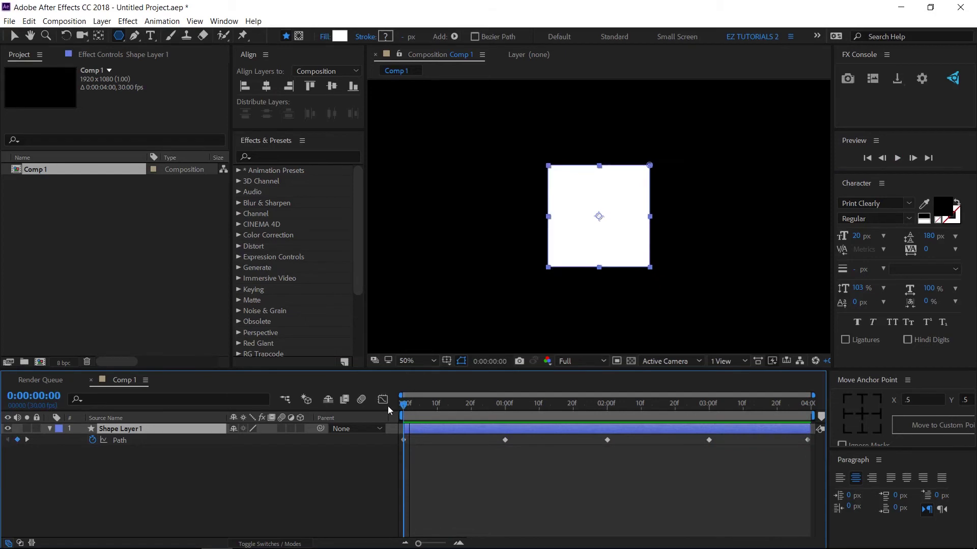
left_click(50, 429)
left_click(50, 428)
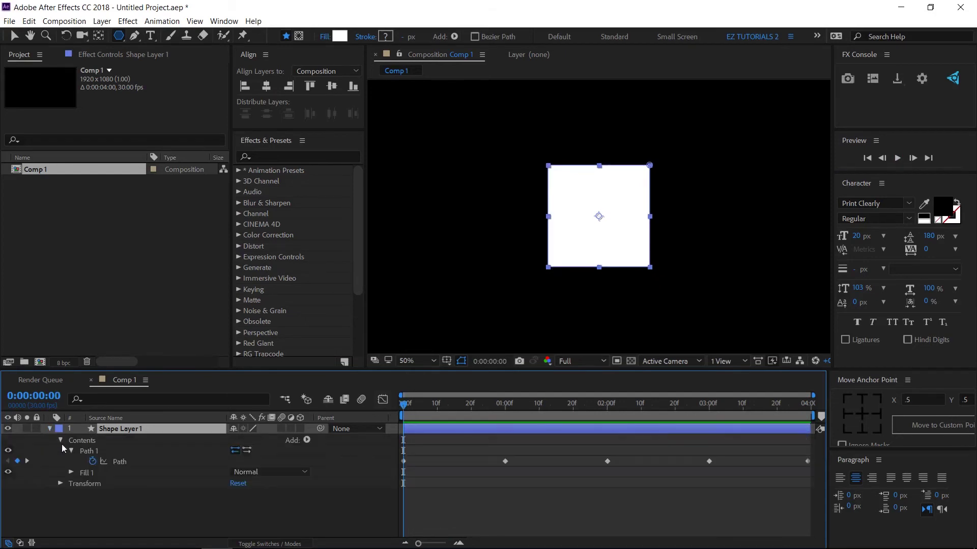
left_click(71, 473)
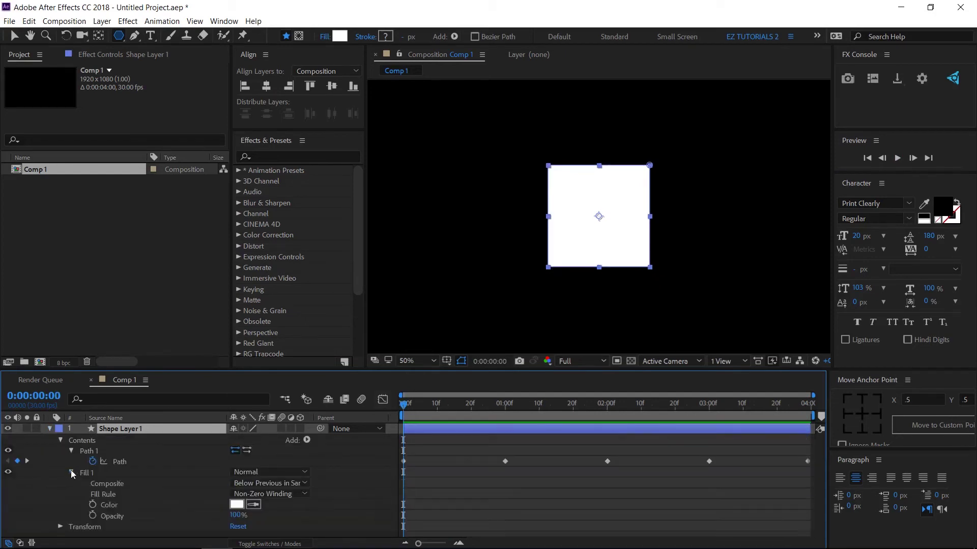
left_click(92, 504)
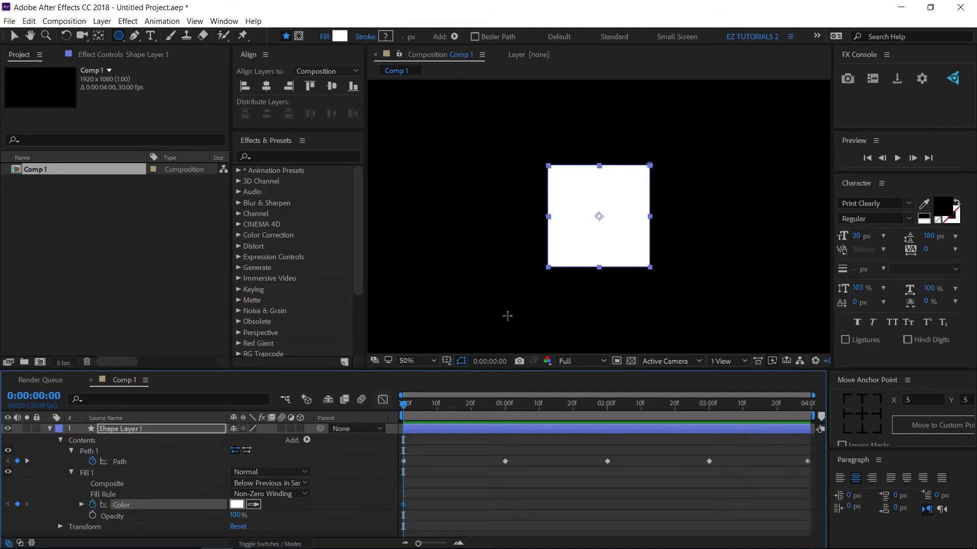
left_click(875, 81)
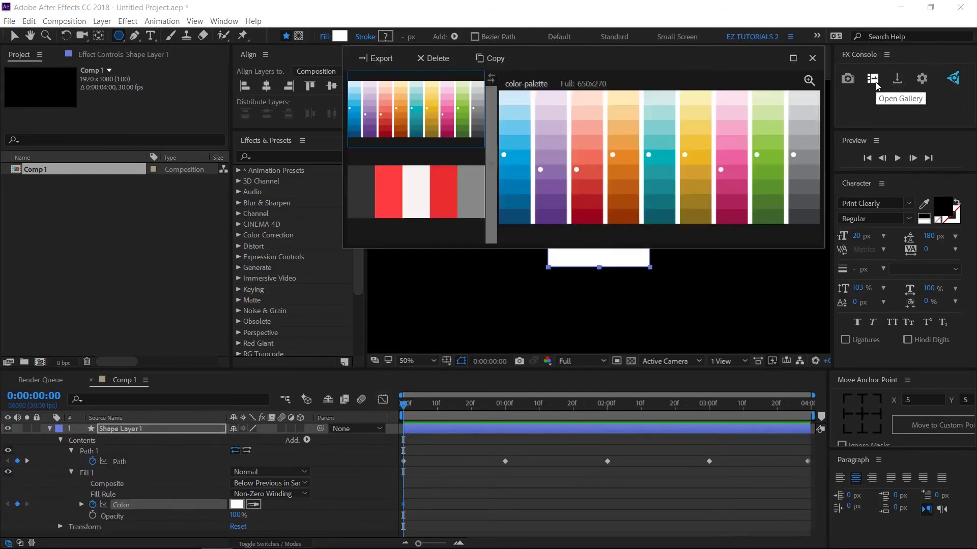
left_click(258, 507)
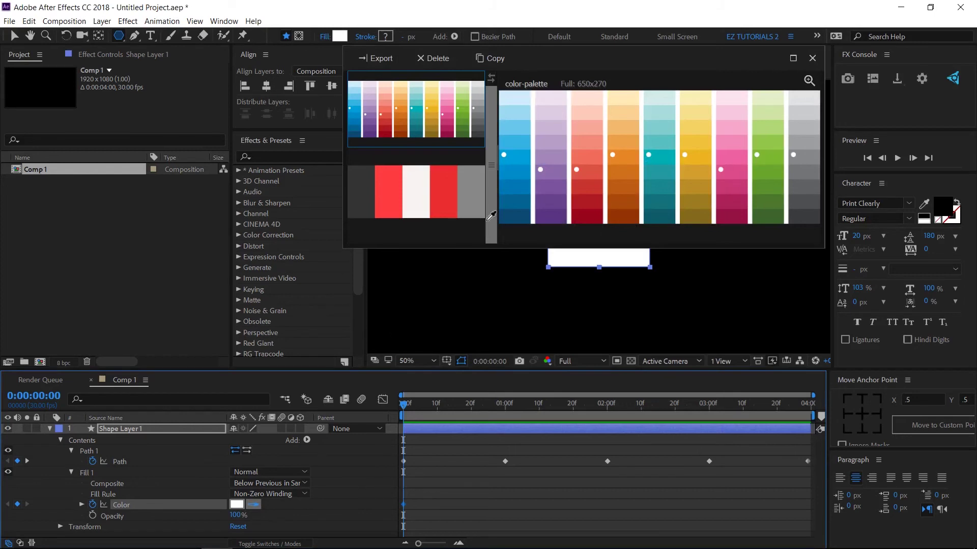
left_click(514, 161)
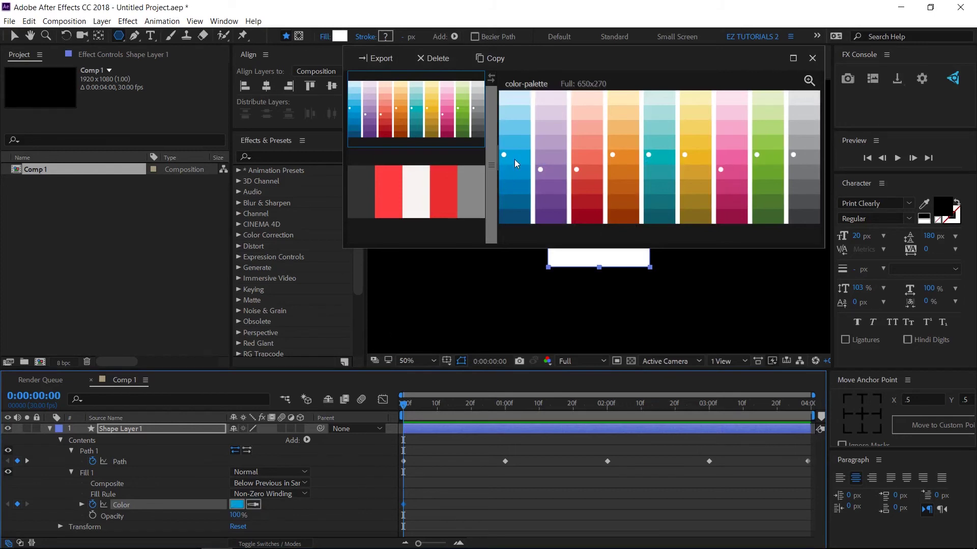
Keyframe the fill color to the palette's purple at 0:00:01:00 and to its red at 0:00:02:00.
left_click(505, 408)
left_click(253, 505)
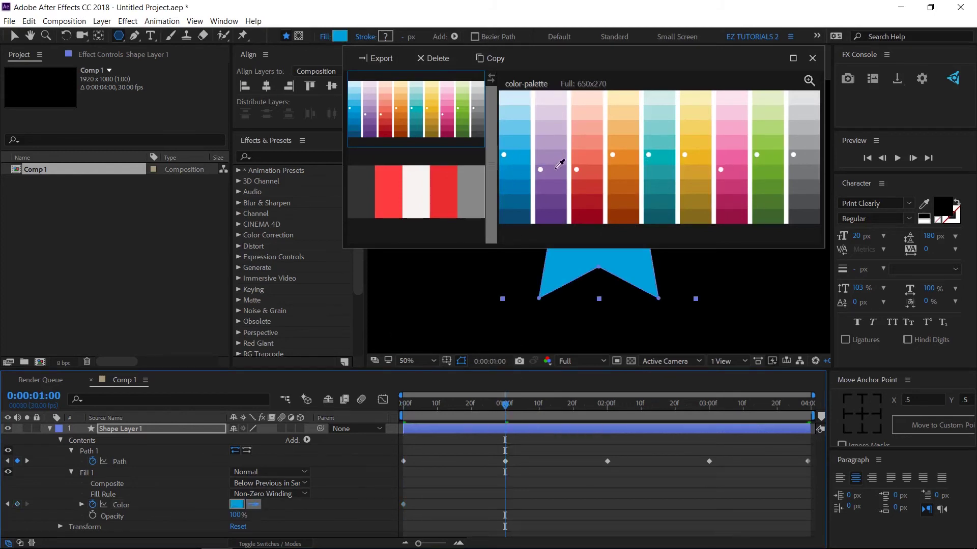
left_click(560, 160)
left_click(609, 408)
left_click(254, 504)
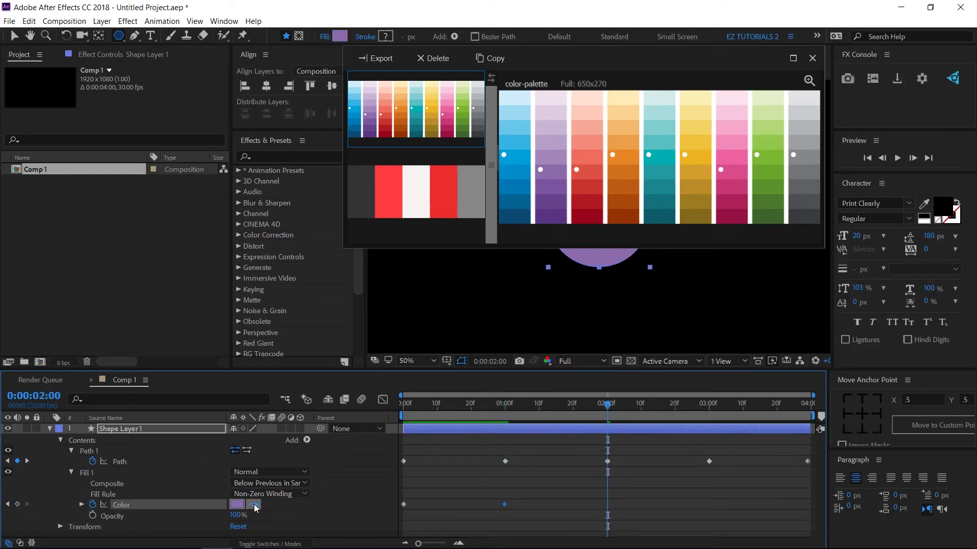
left_click(602, 184)
Keyframe the fill color to the palette's orange at 0:00:03:00 and to its bright blue at 0:00:03:29.
left_click(707, 407)
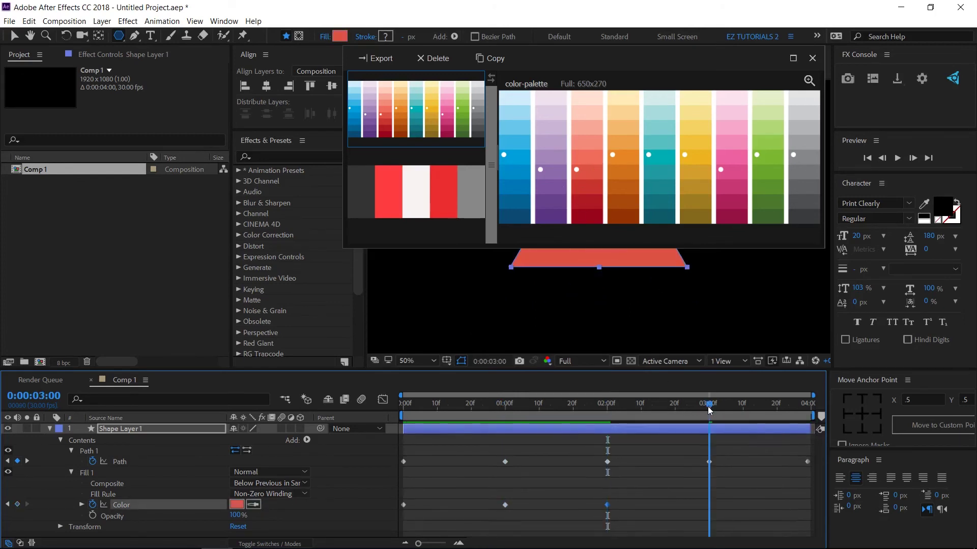
left_click(253, 504)
left_click(628, 159)
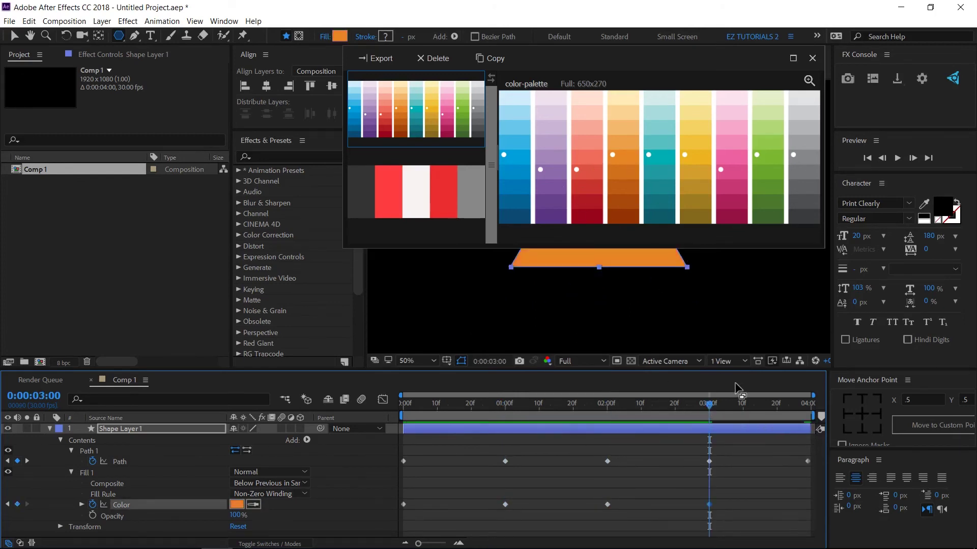
left_click_drag(783, 400, 795, 405)
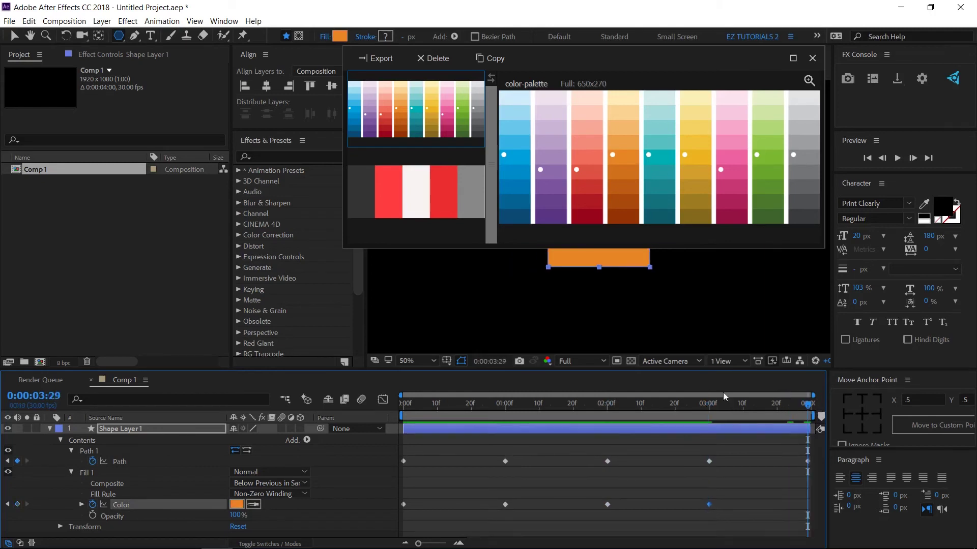
left_click(255, 505)
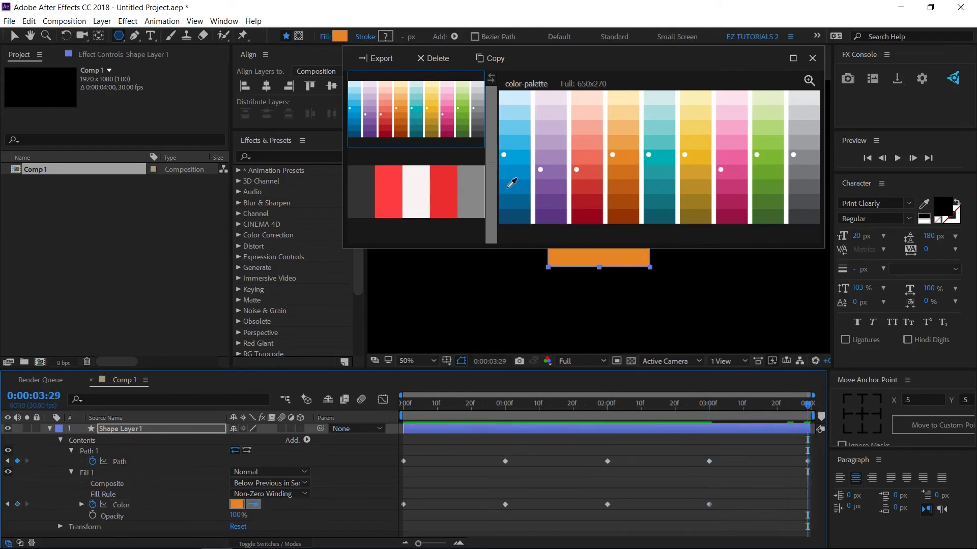
left_click(518, 155)
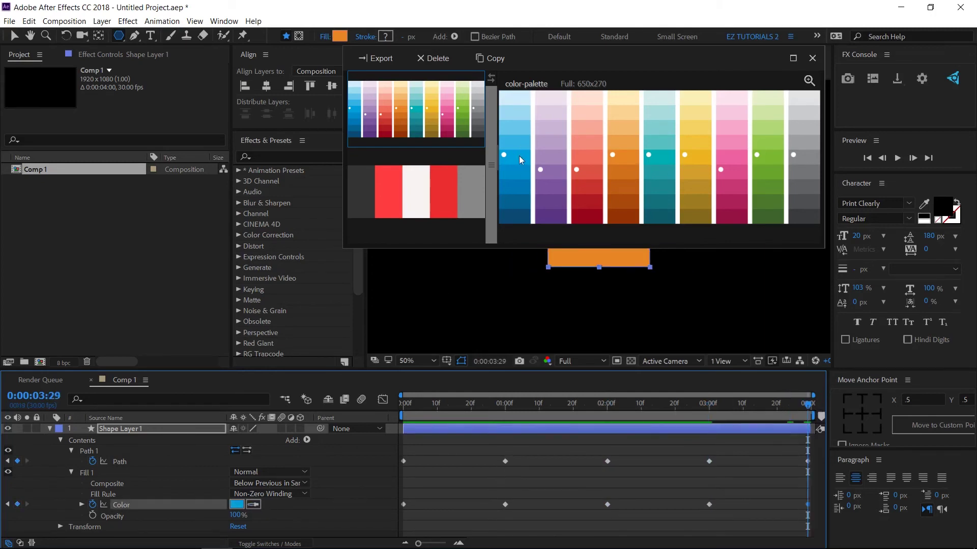
Close the color palette gallery and preview the shape morph with its color changes.
left_click(812, 59)
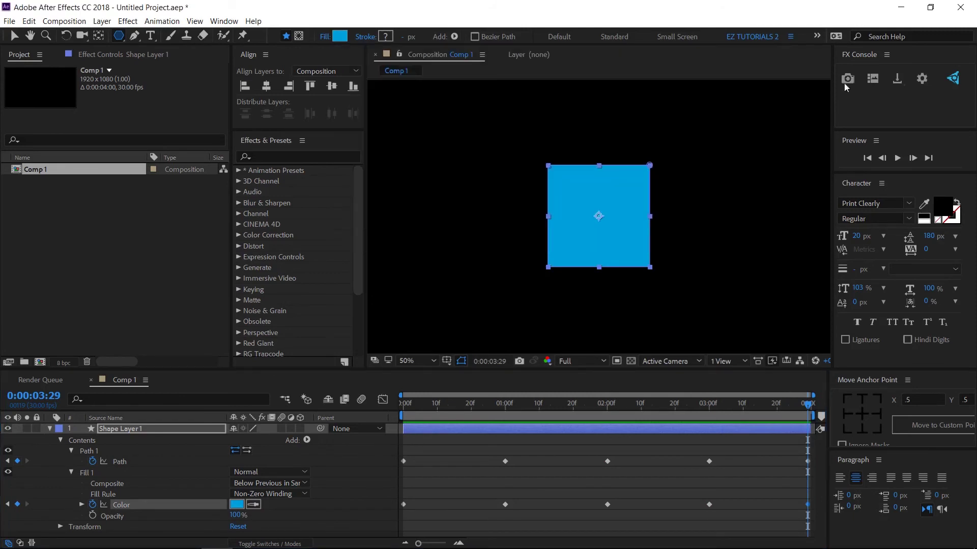
left_click(898, 159)
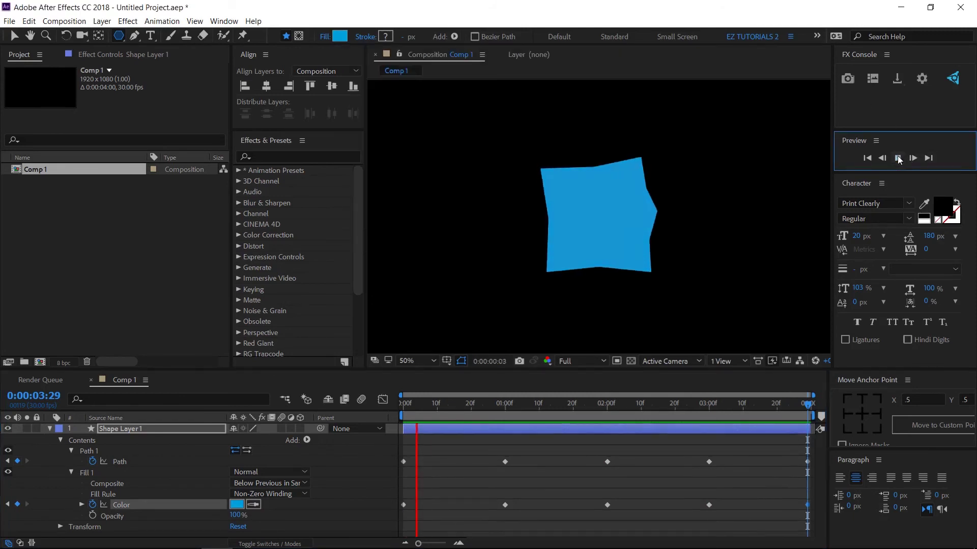